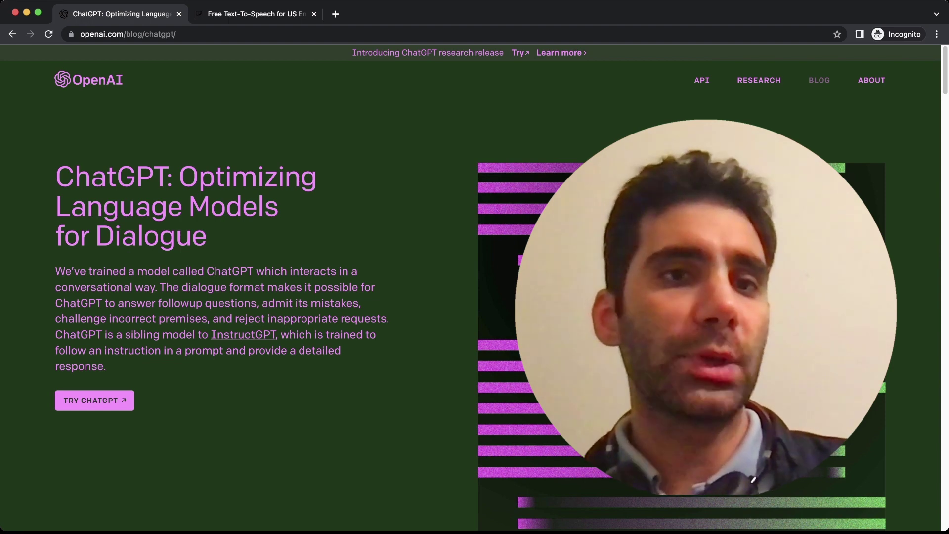
# Step: Switch from the ChatGPT blog post to the ttsmp3.com text-to-speech tab
pyautogui.hotkey('ctrl', 'Tab')
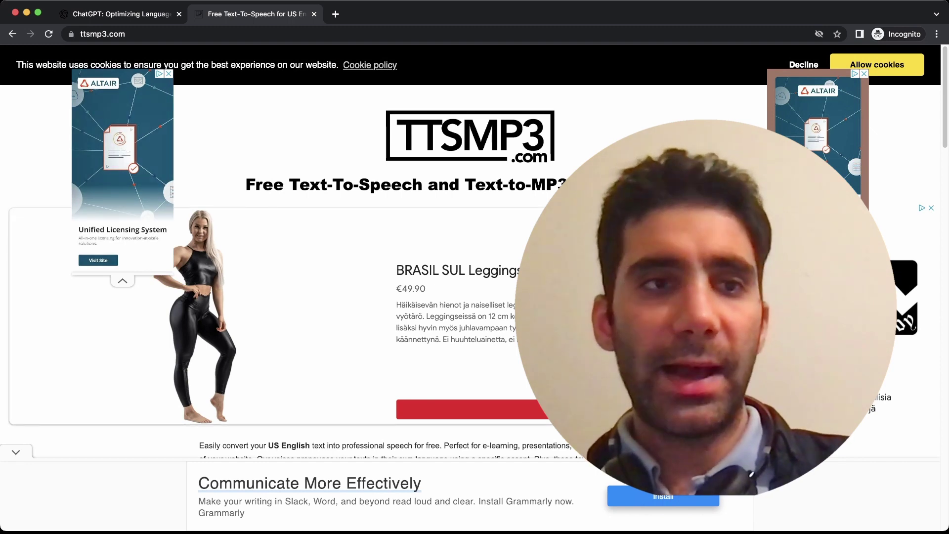
# Step: Return from TTSMP3 to the openai.com/blog/chatgpt tab
pyautogui.hotkey('ctrl', 'shift', 'Tab')
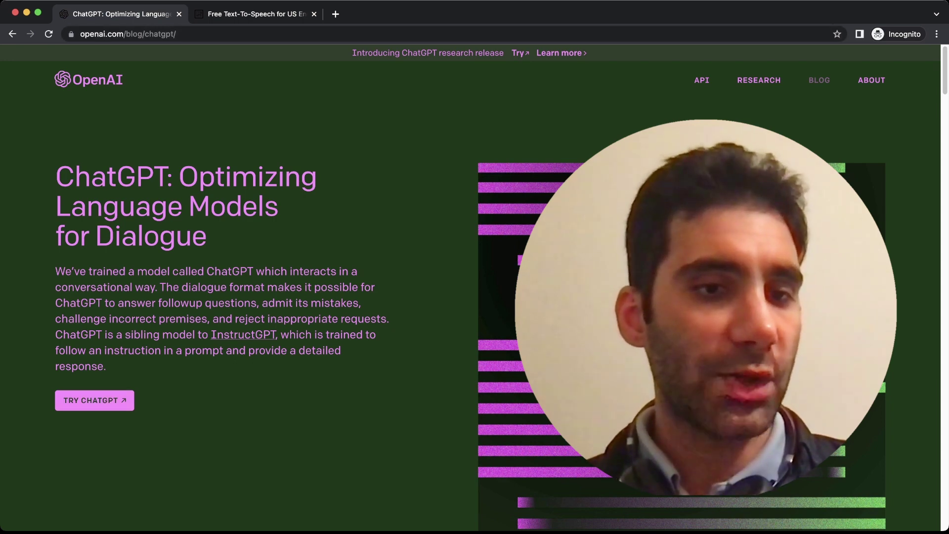
# Step: Launch chat.openai.com in a new tab via TRY CHATGPT on the blog post
pyautogui.click(94, 400)
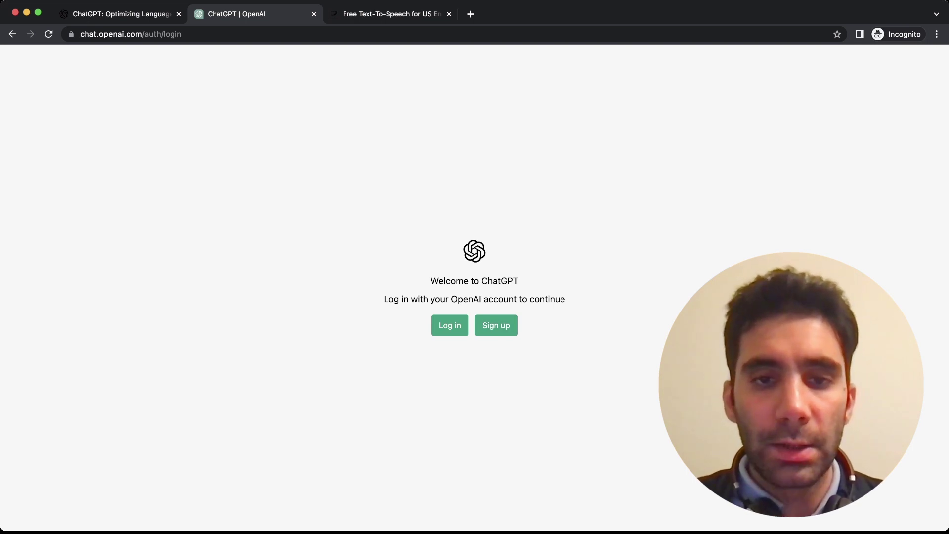
# Step: Log in to ChatGPT with a Google account and dismiss the research-preview onboarding notes
pyautogui.click(450, 325)
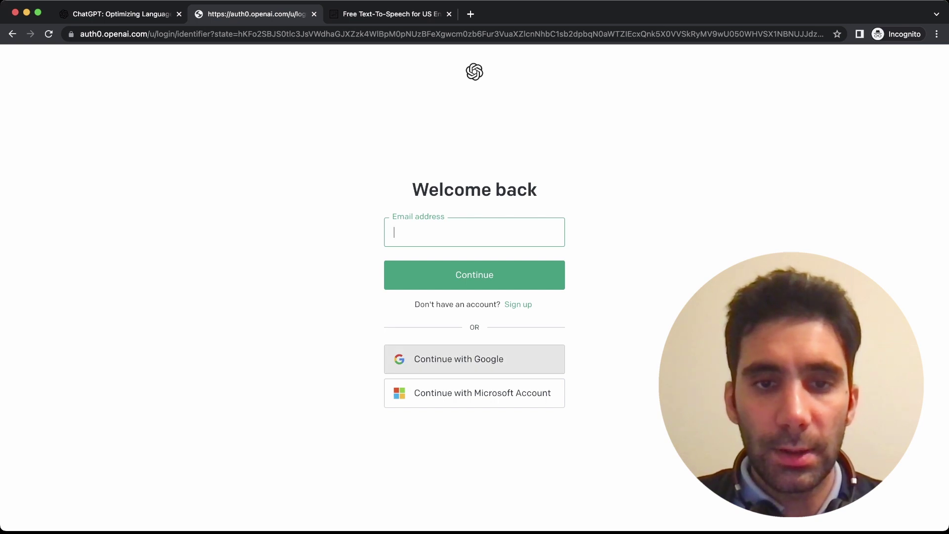
pyautogui.click(474, 359)
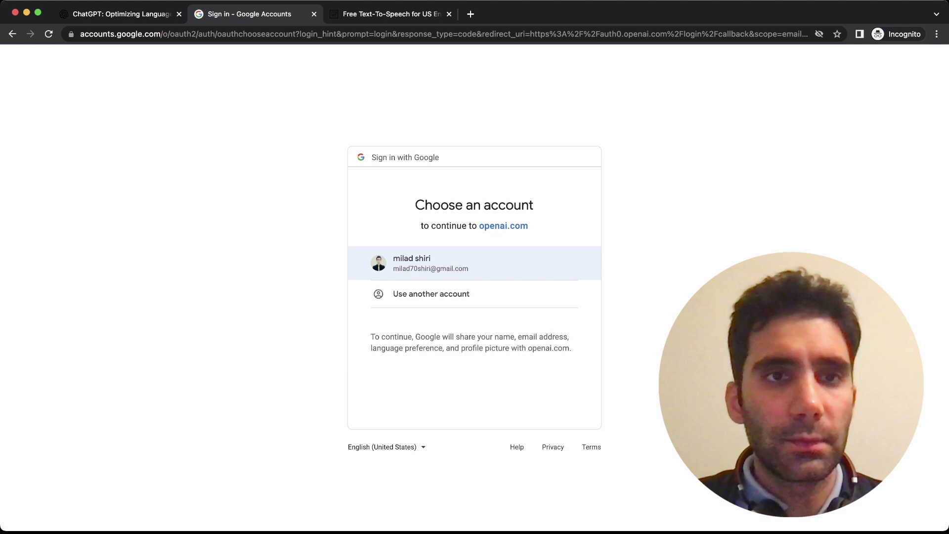
pyautogui.click(430, 263)
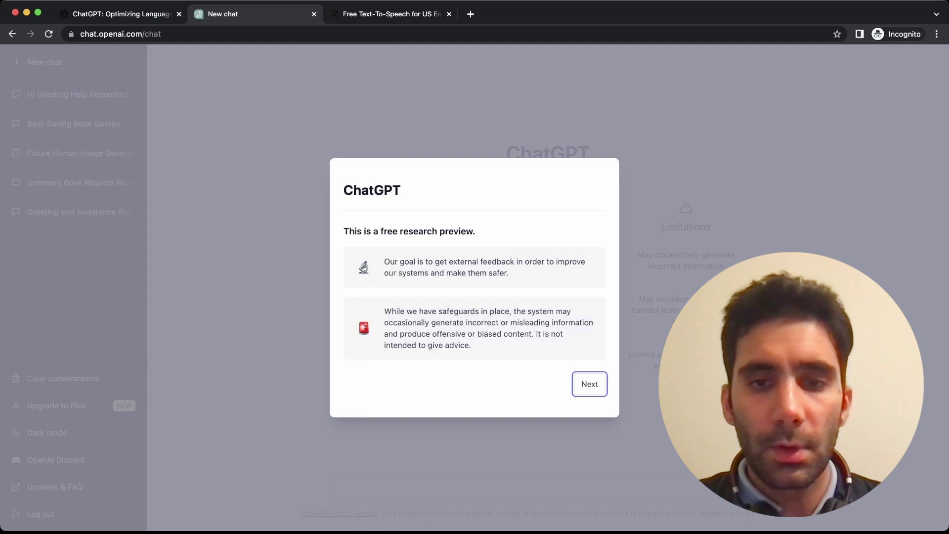
pyautogui.press('Return')
pyautogui.press('Return')
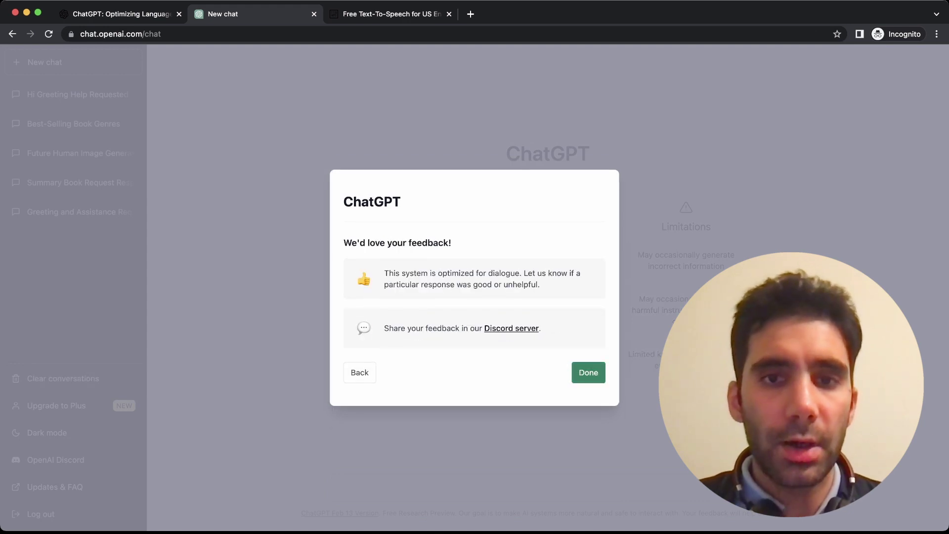
pyautogui.press('Return')
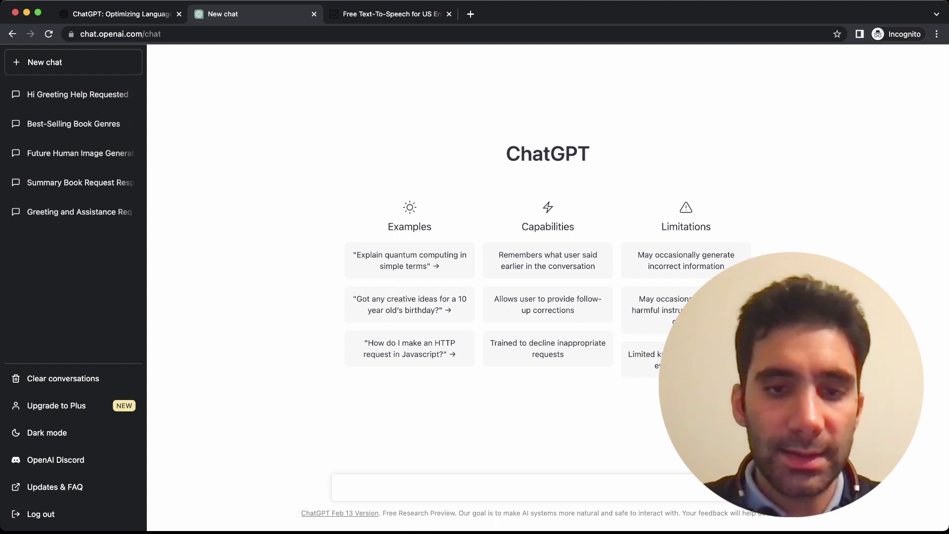
# Step: Send ChatGPT a greeting introducing yourself by name
pyautogui.write('hi ')
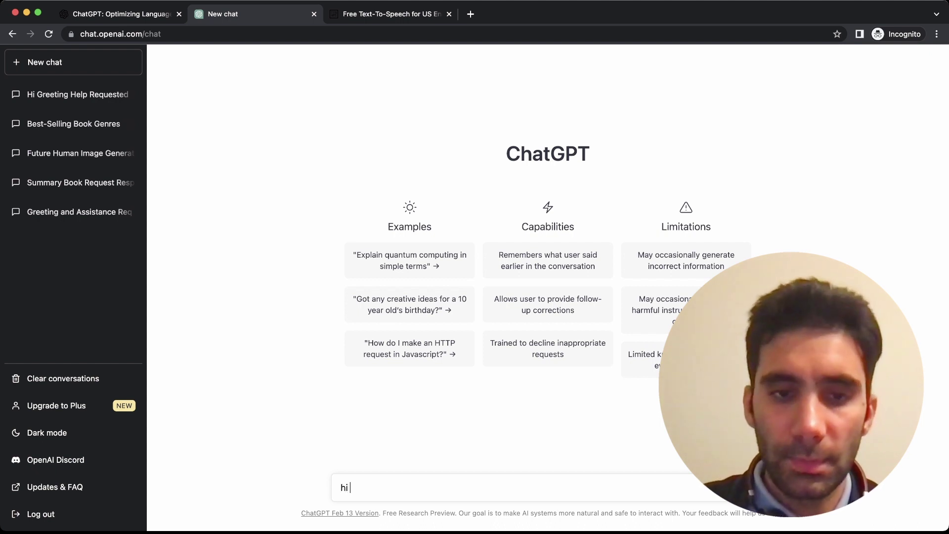
pyautogui.write('there')
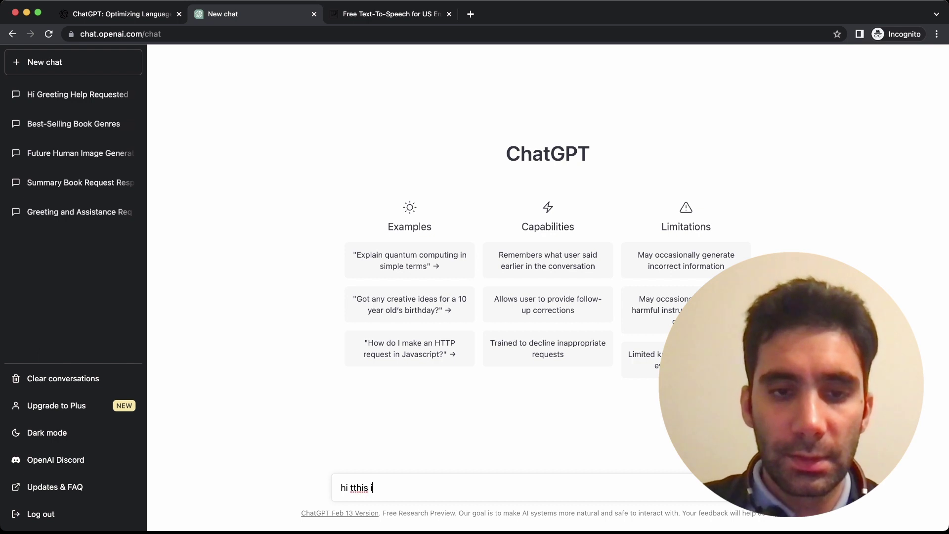
pyautogui.press('BackSpace')
pyautogui.press('BackSpace')
pyautogui.press('BackSpace')
pyautogui.press('BackSpace')
pyautogui.write('his is milad')
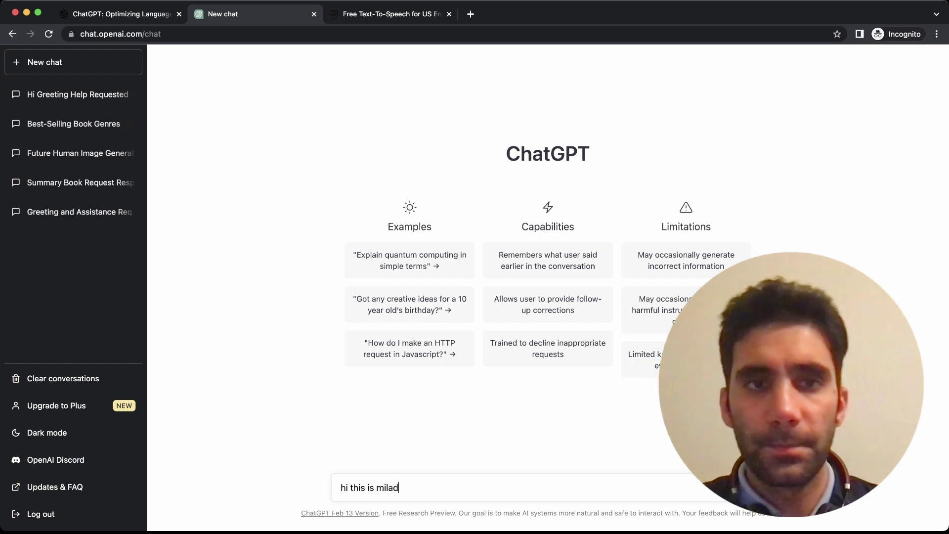
pyautogui.press('Return')
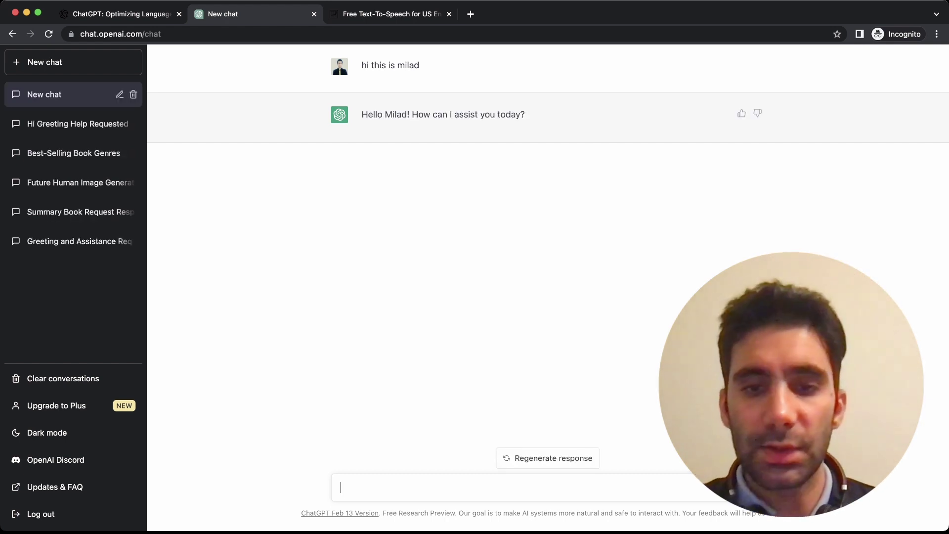
# Step: Ask ChatGPT: 'I want to generate some text for my podcast, can you help me'
pyautogui.write('scf')
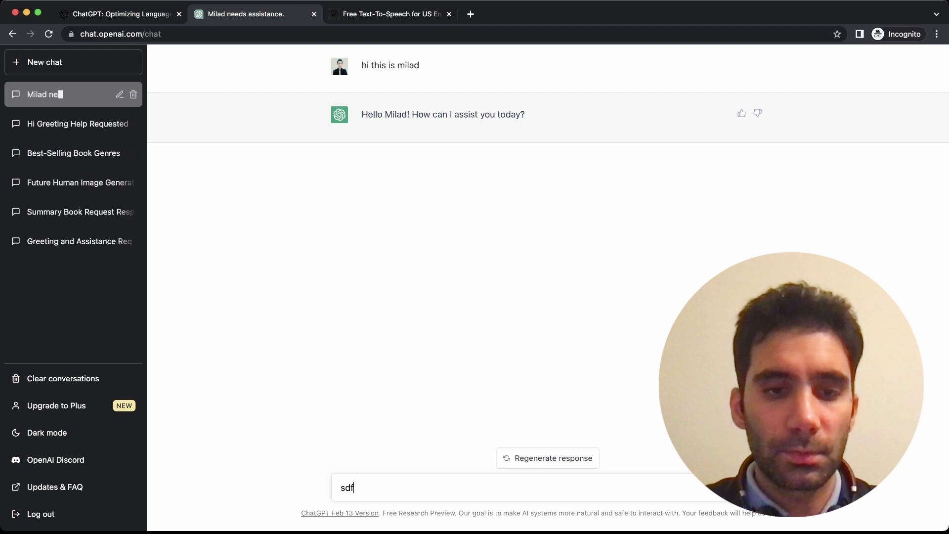
pyautogui.press('BackSpace')
pyautogui.press('BackSpace')
pyautogui.press('BackSpace')
pyautogui.write('I want ')
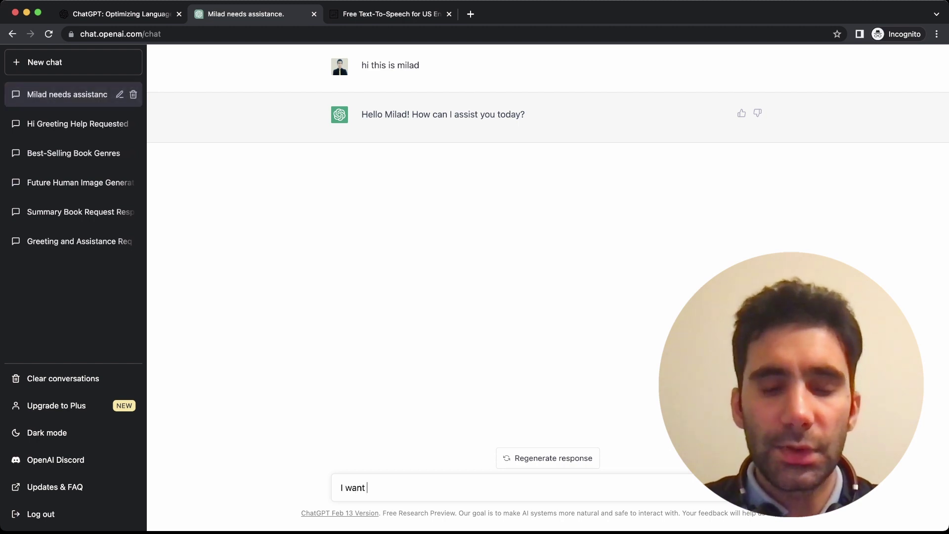
pyautogui.write('to create')
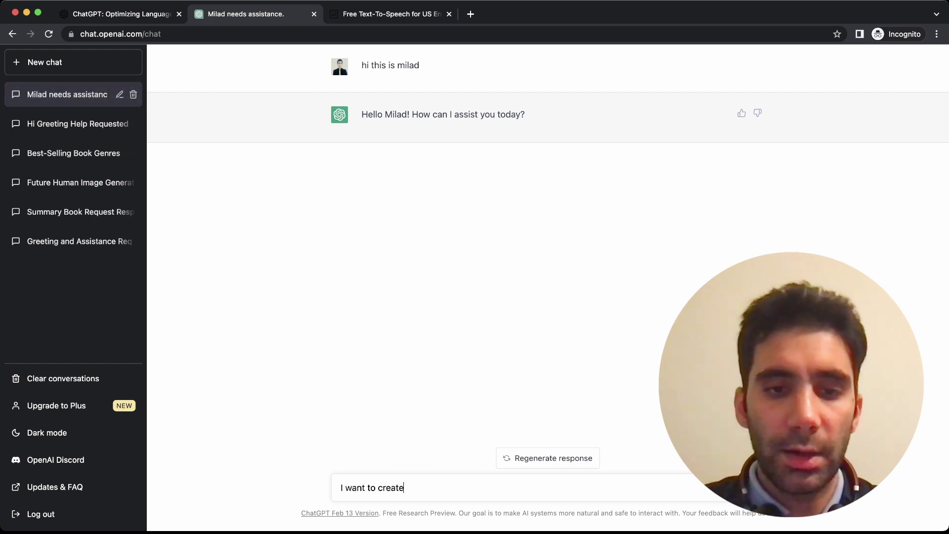
pyautogui.press('BackSpace')
pyautogui.press('BackSpace')
pyautogui.press('BackSpace')
pyautogui.press('BackSpace')
pyautogui.press('BackSpace')
pyautogui.press('BackSpace')
pyautogui.write('gene')
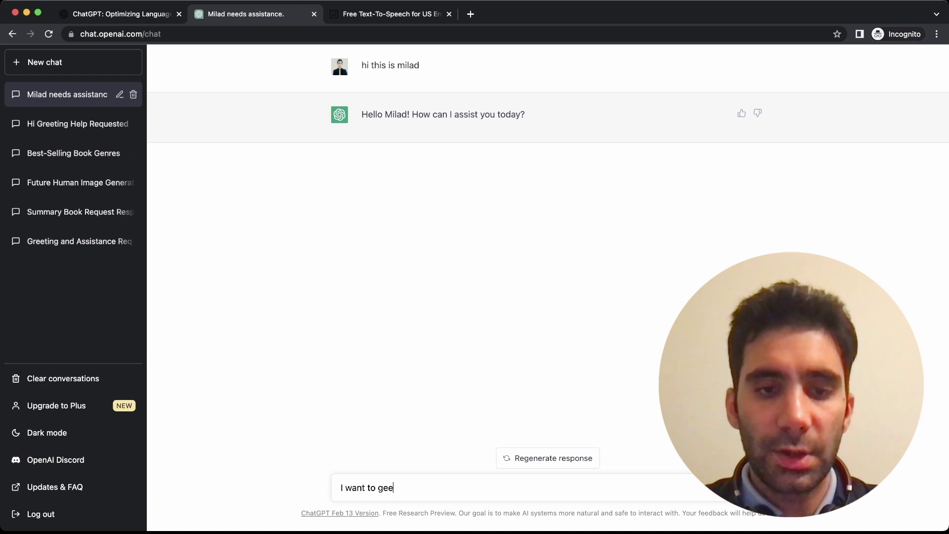
pyautogui.press('BackSpace')
pyautogui.press('BackSpace')
pyautogui.write('nea')
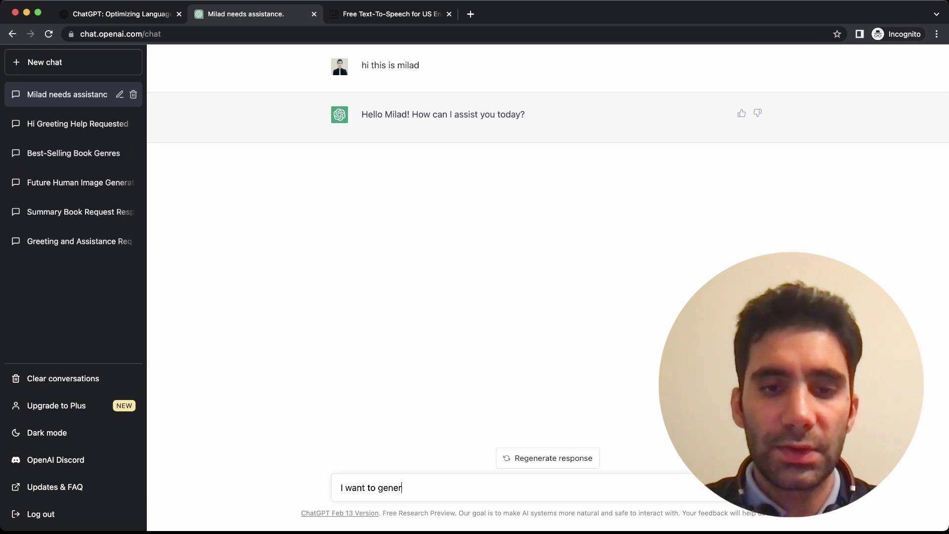
pyautogui.write('ate some text for')
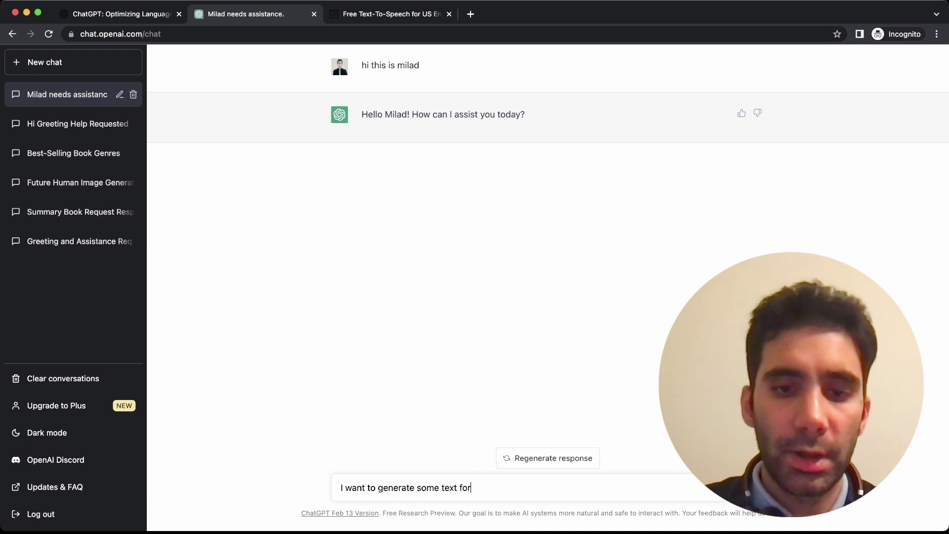
pyautogui.write(' my podcas')
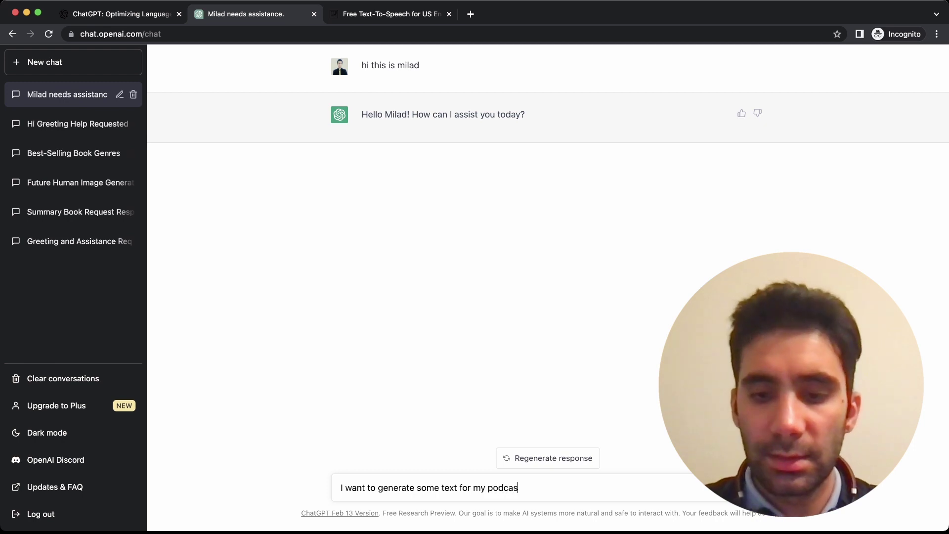
pyautogui.write('t ')
pyautogui.write(', ca')
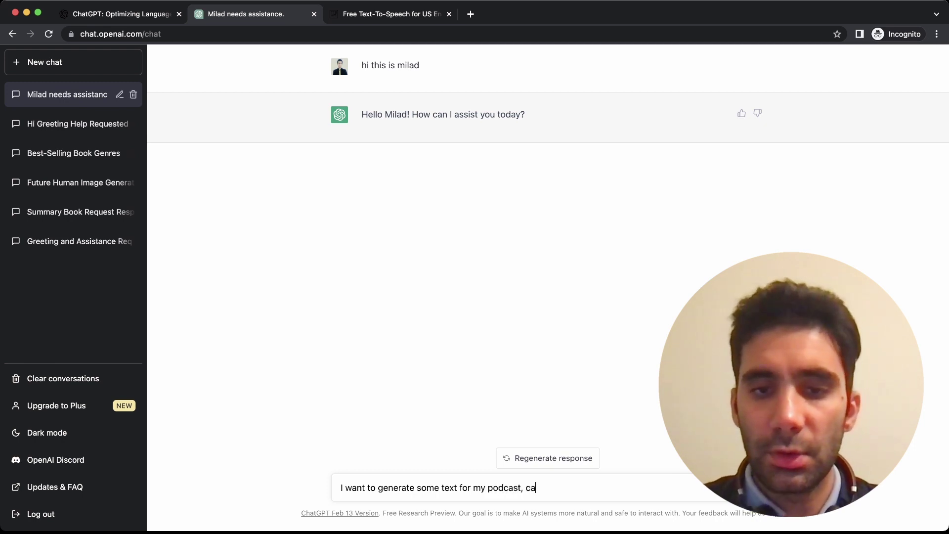
pyautogui.write('n you help me')
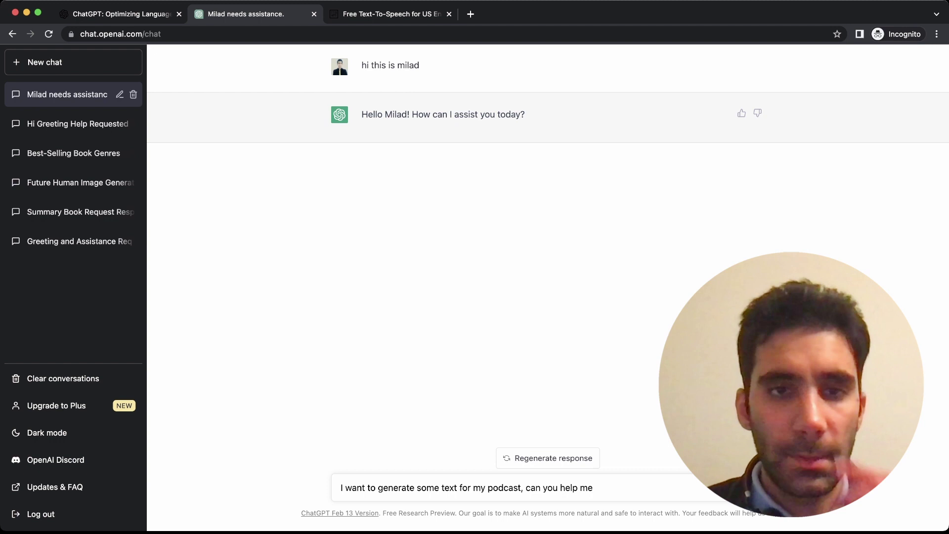
pyautogui.press('Return')
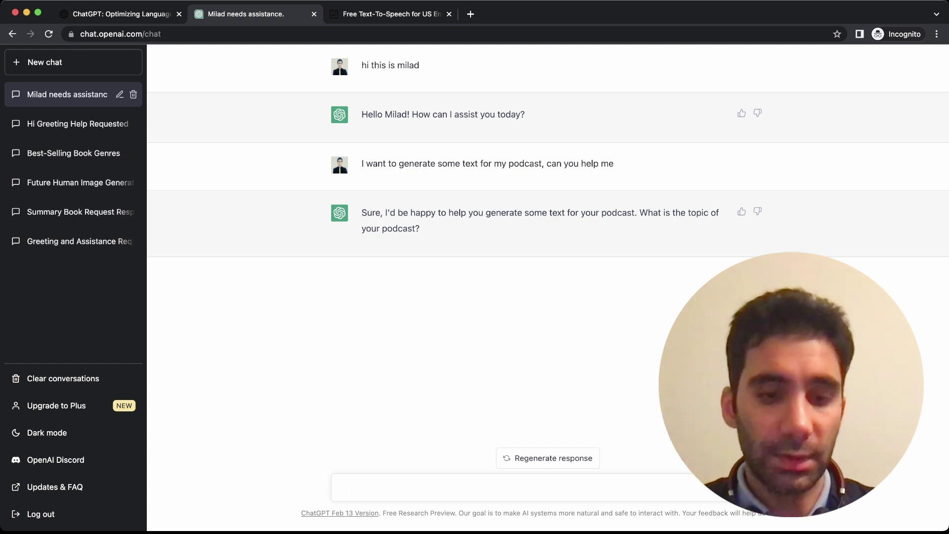
pyautogui.write('gi')
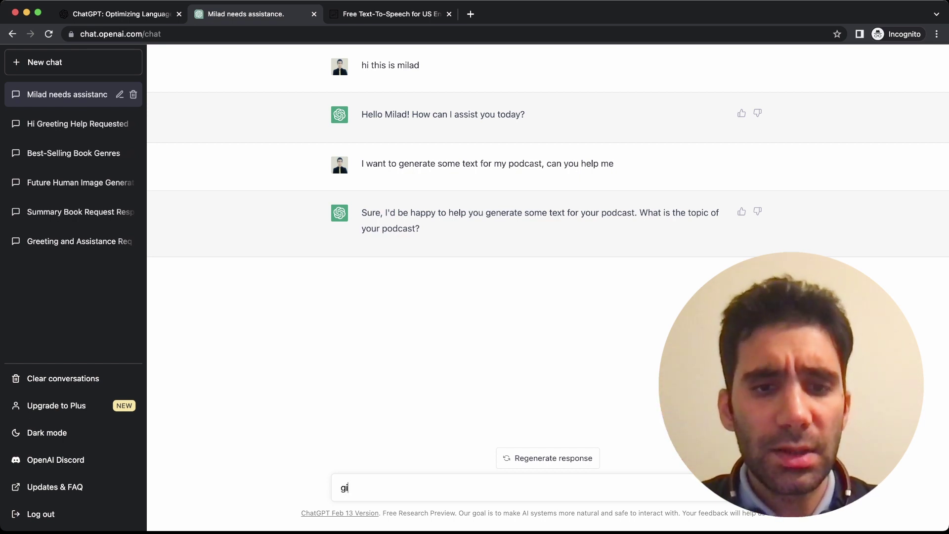
pyautogui.write('ve me some titles')
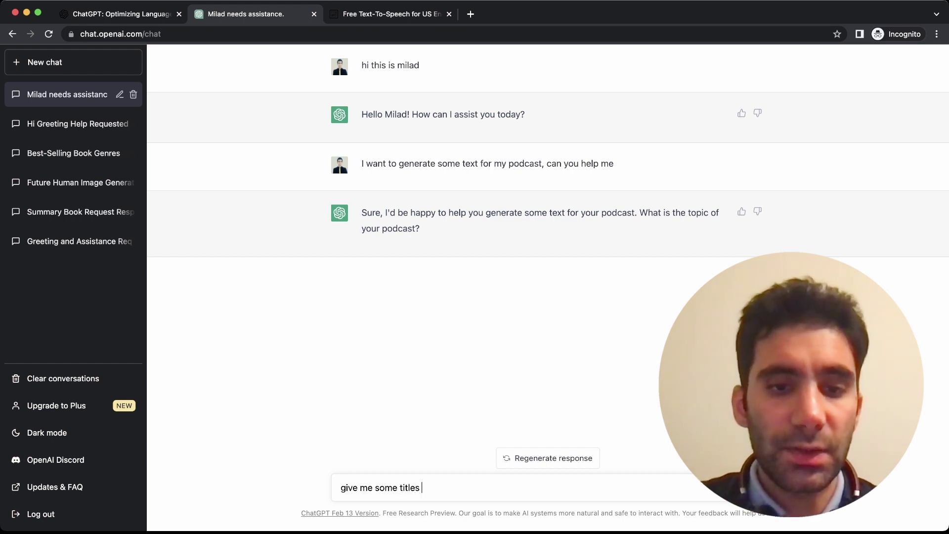
pyautogui.press('BackSpace')
pyautogui.press('BackSpace')
pyautogui.press('BackSpace')
pyautogui.press('BackSpace')
pyautogui.write('topic')
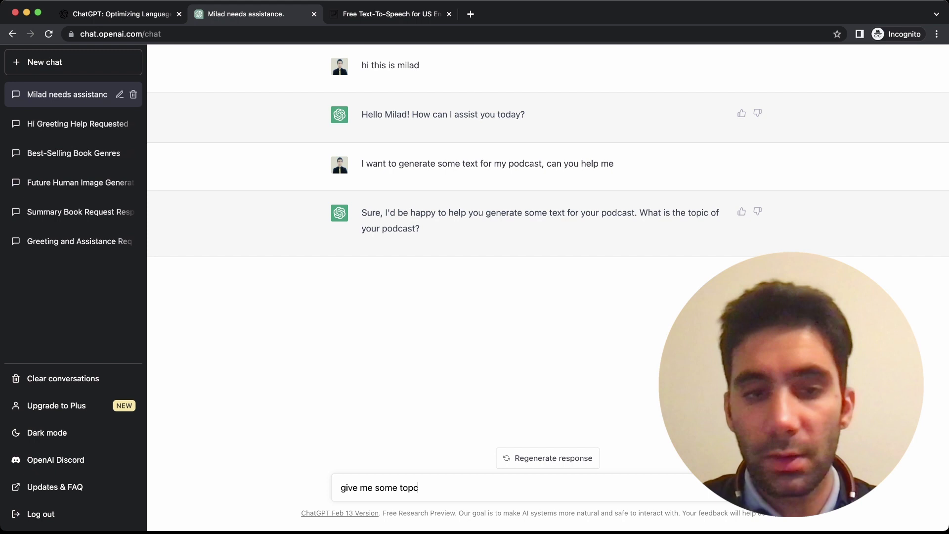
pyautogui.write(' for ')
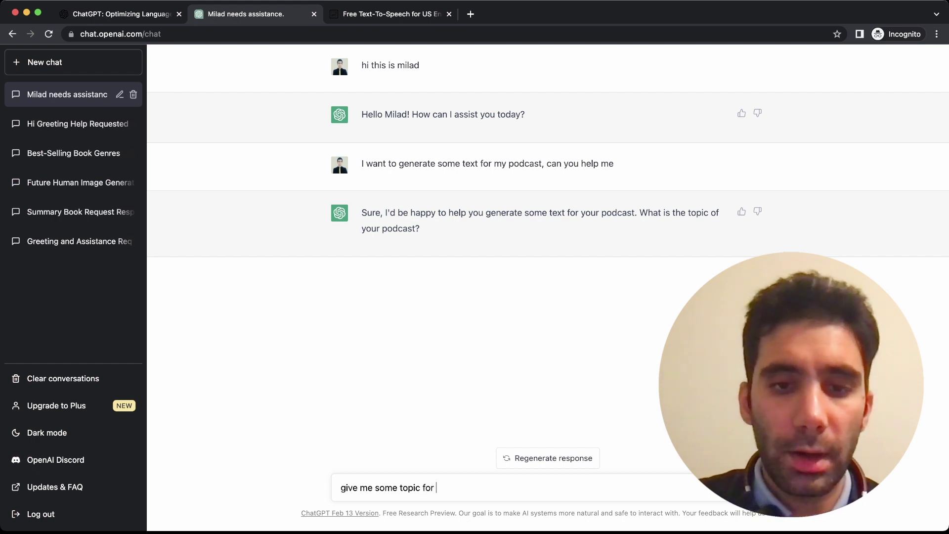
pyautogui.write('podc')
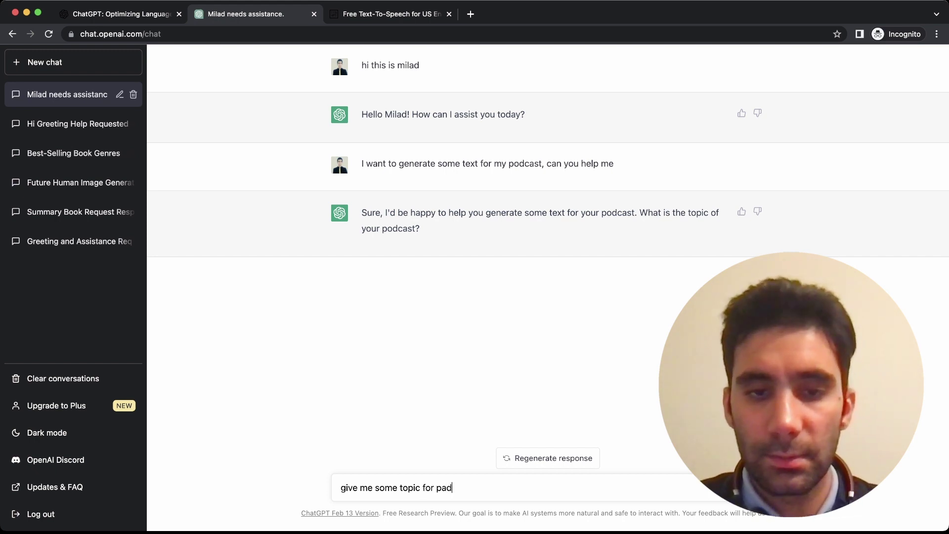
pyautogui.write('ast')
pyautogui.press('BackSpace')
pyautogui.press('BackSpace')
pyautogui.press('BackSpace')
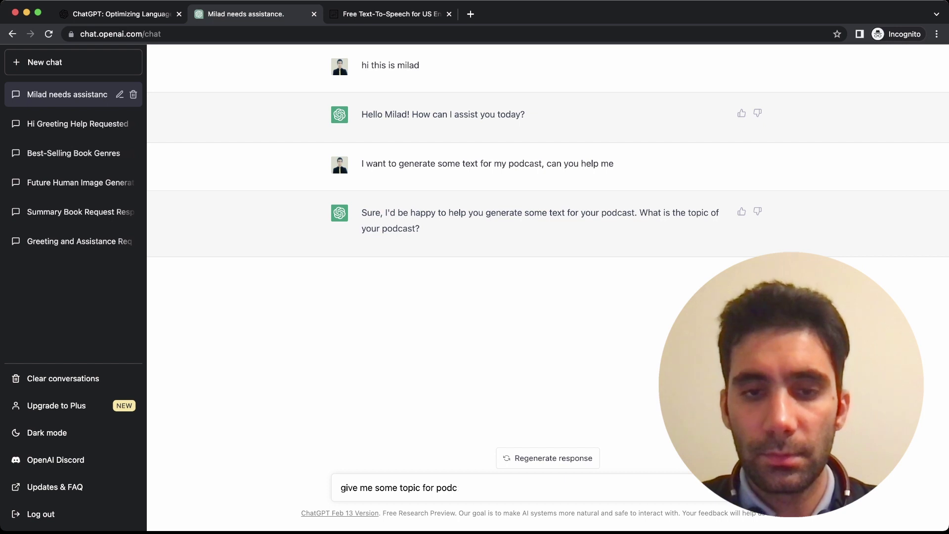
pyautogui.write('ast .')
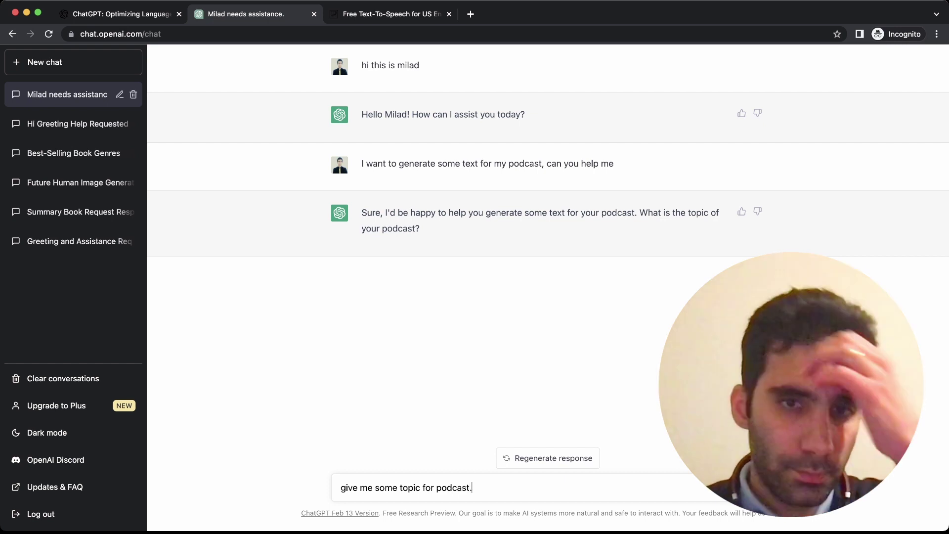
pyautogui.press('Return')
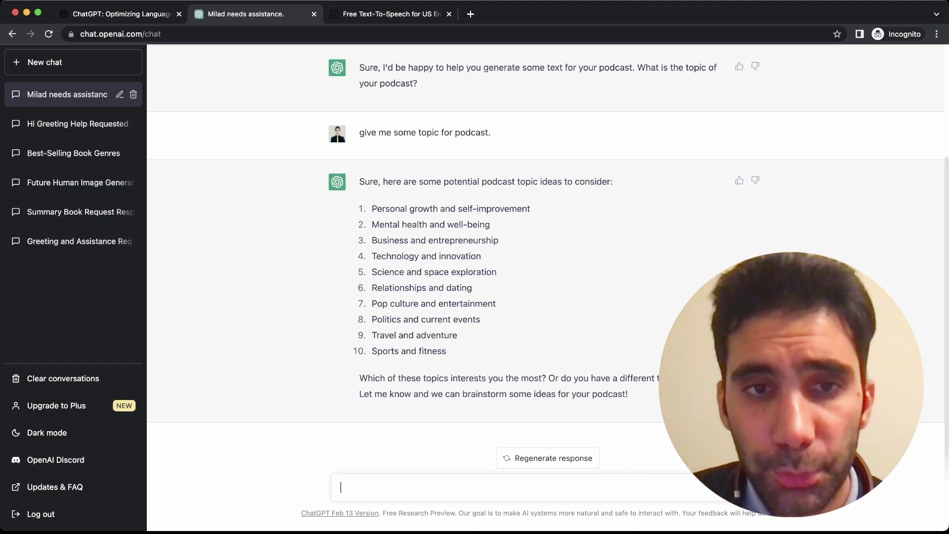
# Step: Start the message 'give me 5 titles about' in the ChatGPT box
pyautogui.write('sdf')
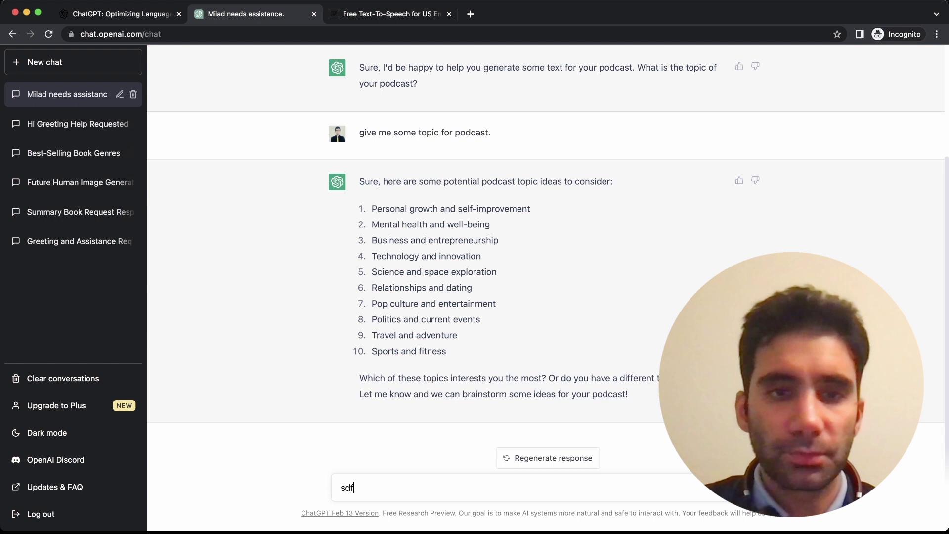
pyautogui.press('BackSpace')
pyautogui.press('BackSpace')
pyautogui.press('BackSpace')
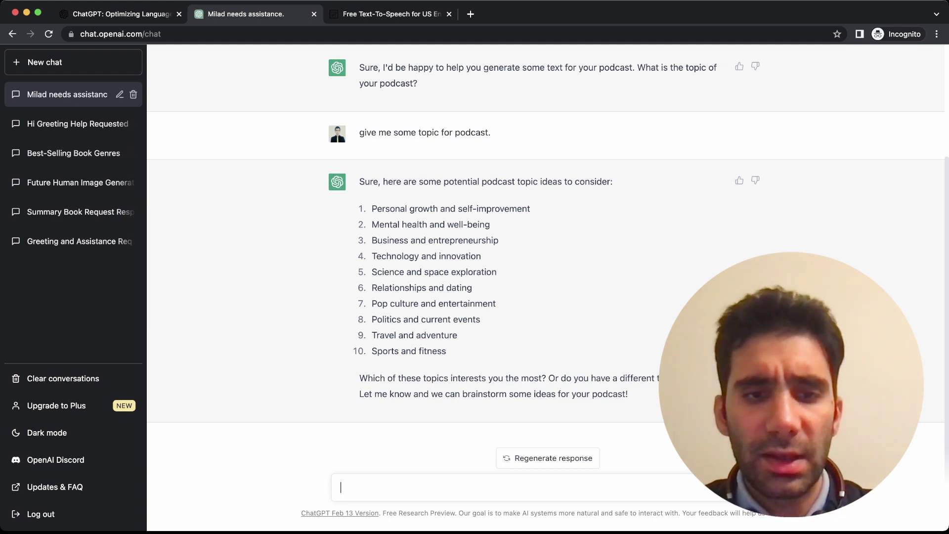
pyautogui.write('give me ')
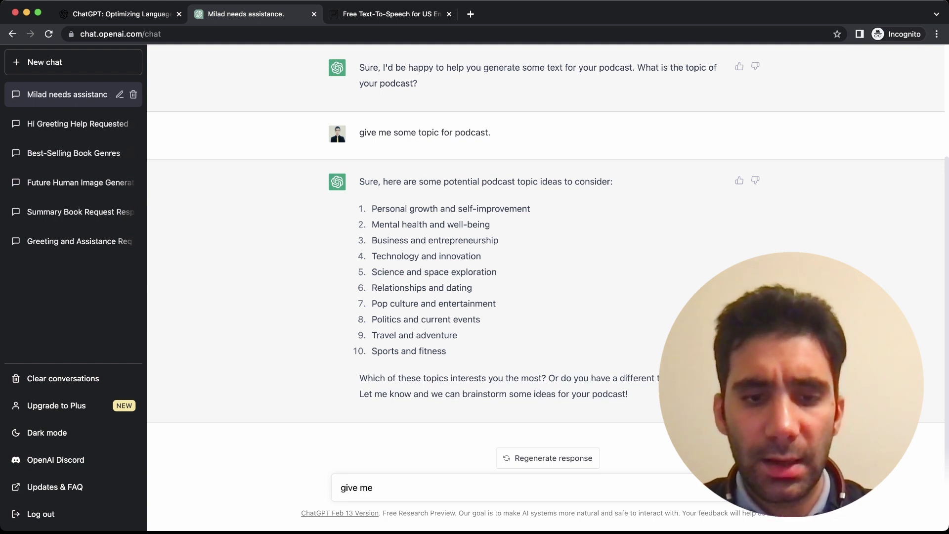
pyautogui.write('5 ')
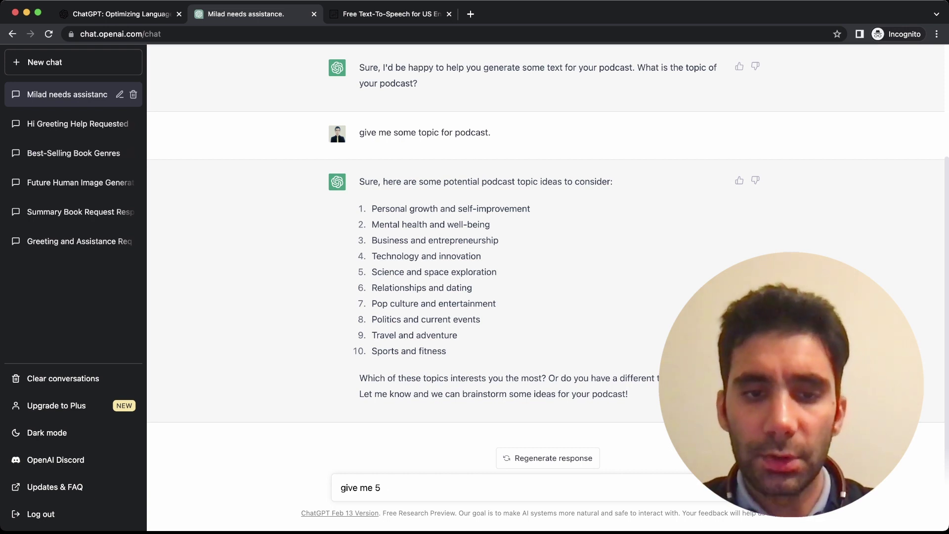
pyautogui.write('tittle')
pyautogui.press('BackSpace')
pyautogui.press('BackSpace')
pyautogui.press('BackSpace')
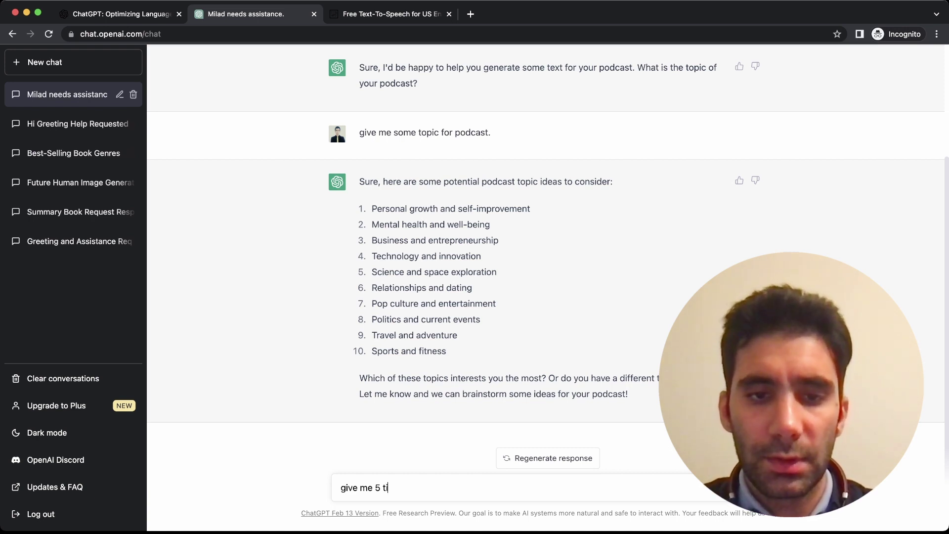
pyautogui.write('tles abo')
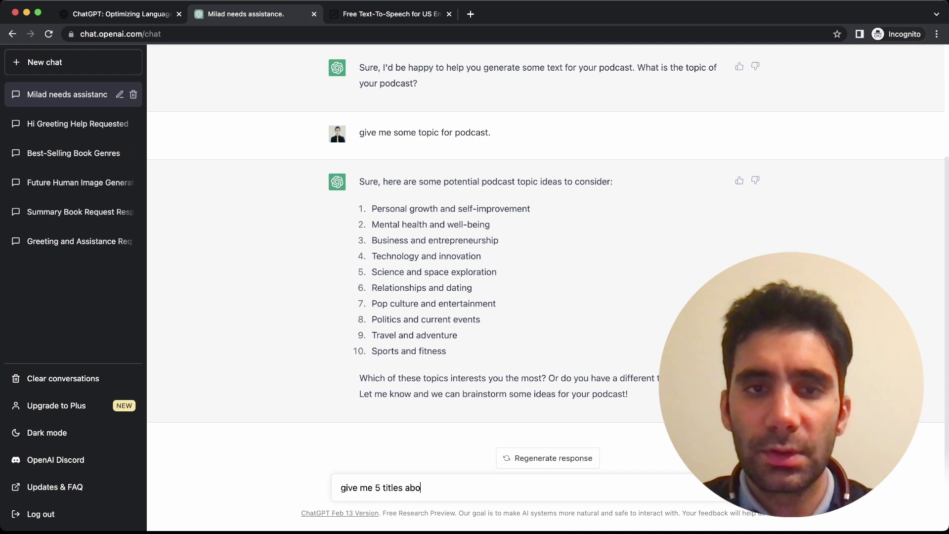
pyautogui.write('ut slef')
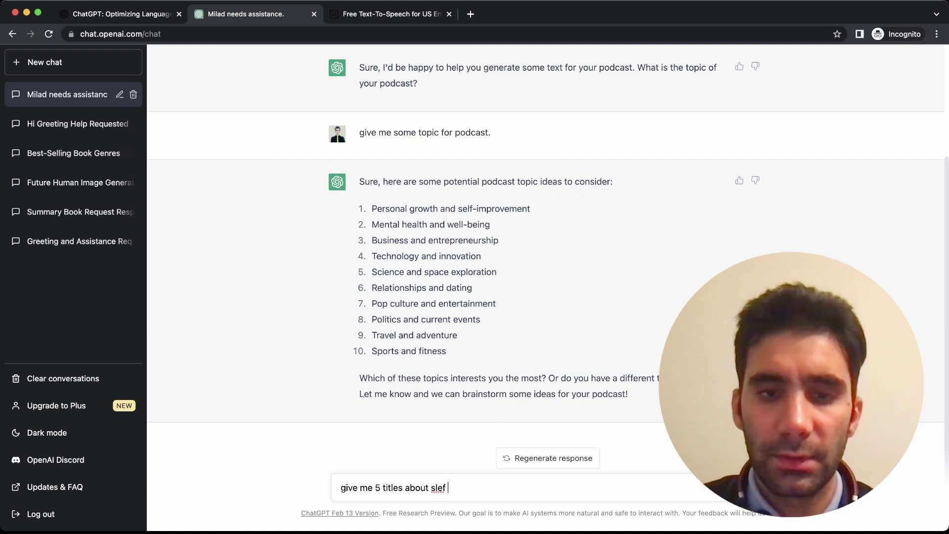
pyautogui.write('-impro')
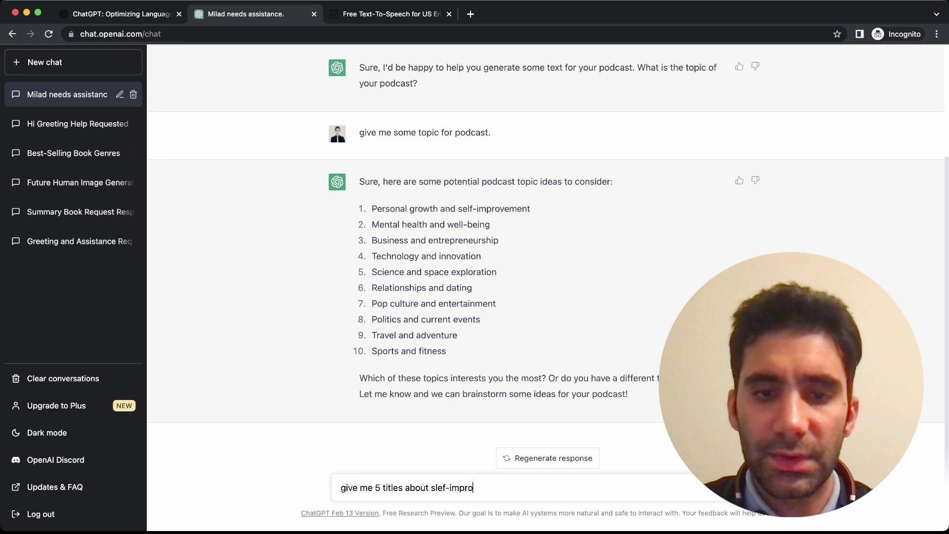
pyautogui.write('vemnt of')
pyautogui.press('BackSpace')
pyautogui.press('BackSpace')
pyautogui.press('BackSpace')
pyautogui.press('BackSpace')
pyautogui.press('BackSpace')
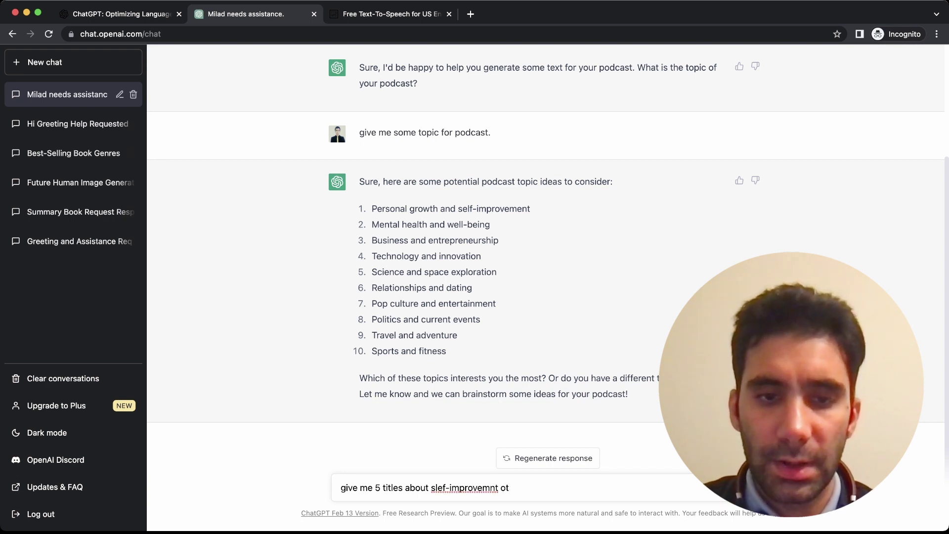
pyautogui.press('BackSpace')
pyautogui.press('BackSpace')
pyautogui.press('BackSpace')
pyautogui.press('BackSpace')
pyautogui.press('BackSpace')
pyautogui.press('BackSpace')
pyautogui.press('BackSpace')
pyautogui.press('BackSpace')
pyautogui.press('BackSpace')
pyautogui.press('BackSpace')
pyautogui.press('BackSpace')
pyautogui.press('BackSpace')
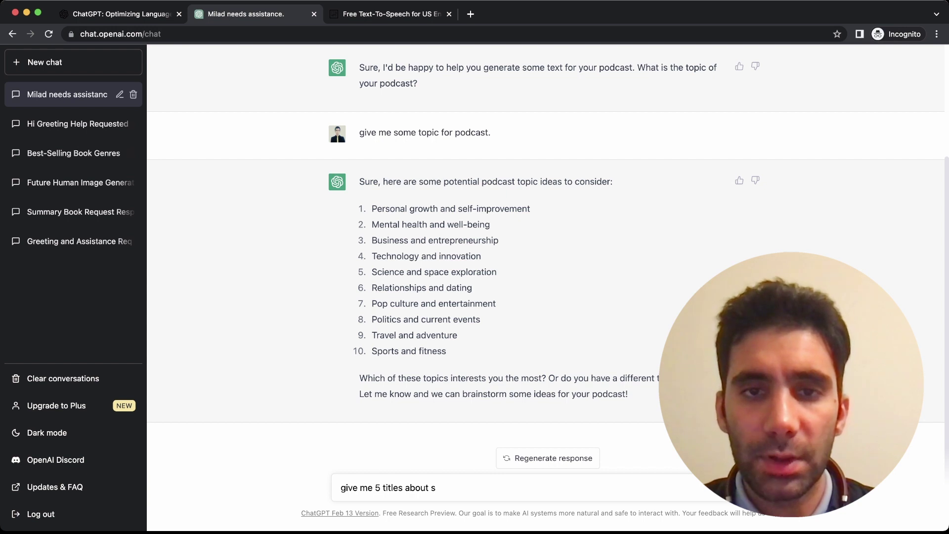
# Step: Paste 'self-improvement' from the topic list, end with 'good for podcast.' and send
pyautogui.moveTo(458, 209); pyautogui.dragTo(530, 209)
pyautogui.hotkey('ctrl', 'c')
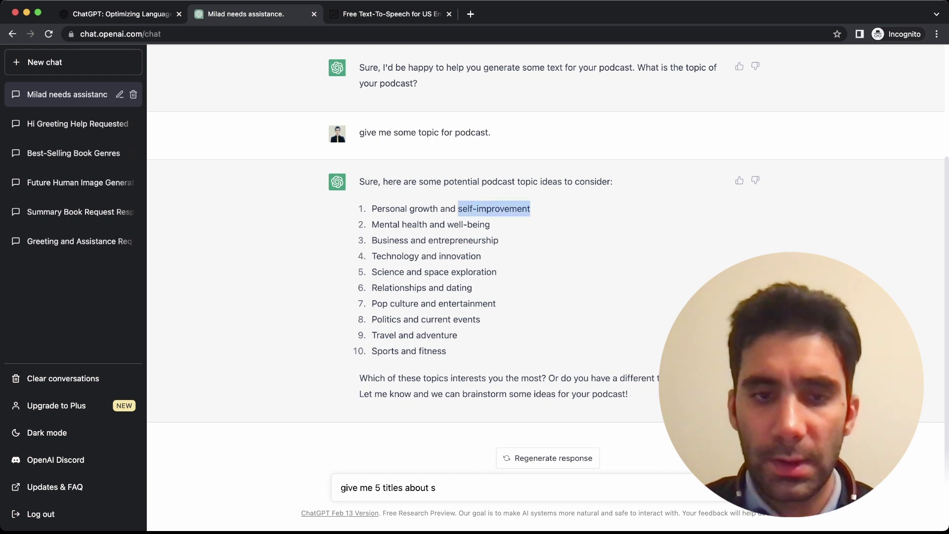
pyautogui.click(444, 488)
pyautogui.press('BackSpace')
pyautogui.hotkey('ctrl', 'v')
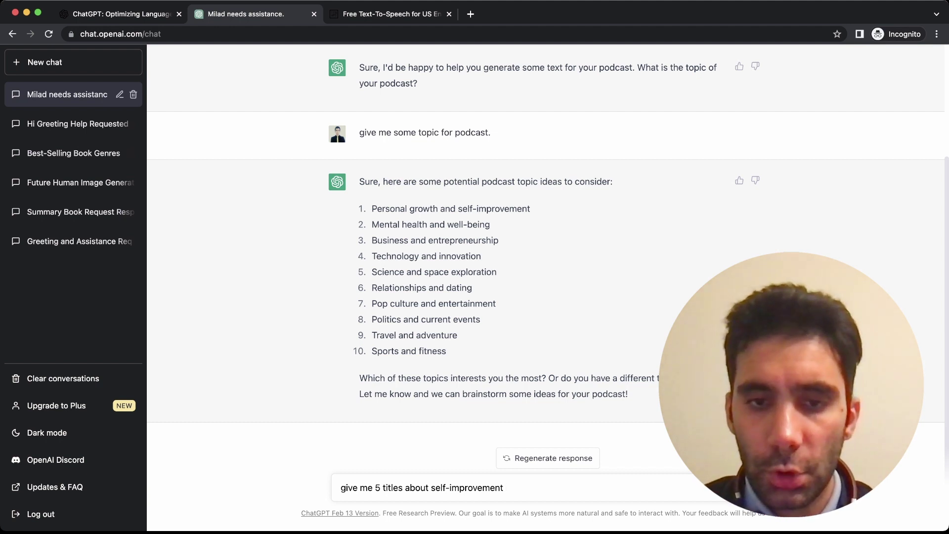
pyautogui.write('go')
pyautogui.press('BackSpace')
pyautogui.press('BackSpace')
pyautogui.write('go')
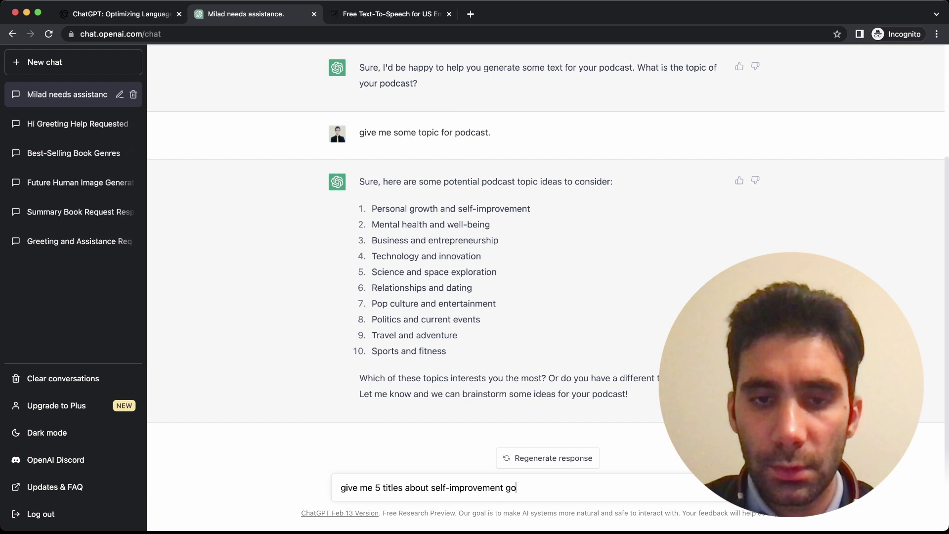
pyautogui.write('od for ')
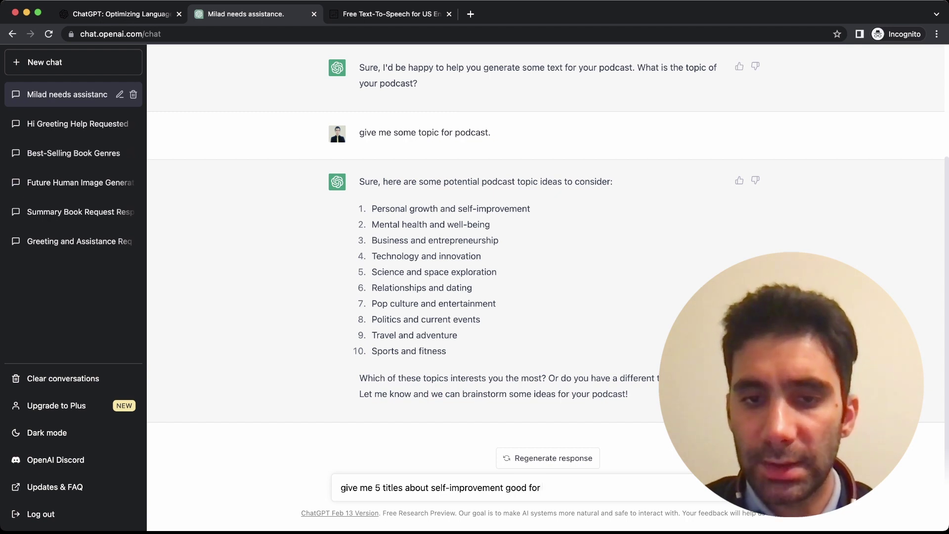
pyautogui.write('podc')
pyautogui.press('BackSpace')
pyautogui.press('BackSpace')
pyautogui.press('BackSpace')
pyautogui.write('od')
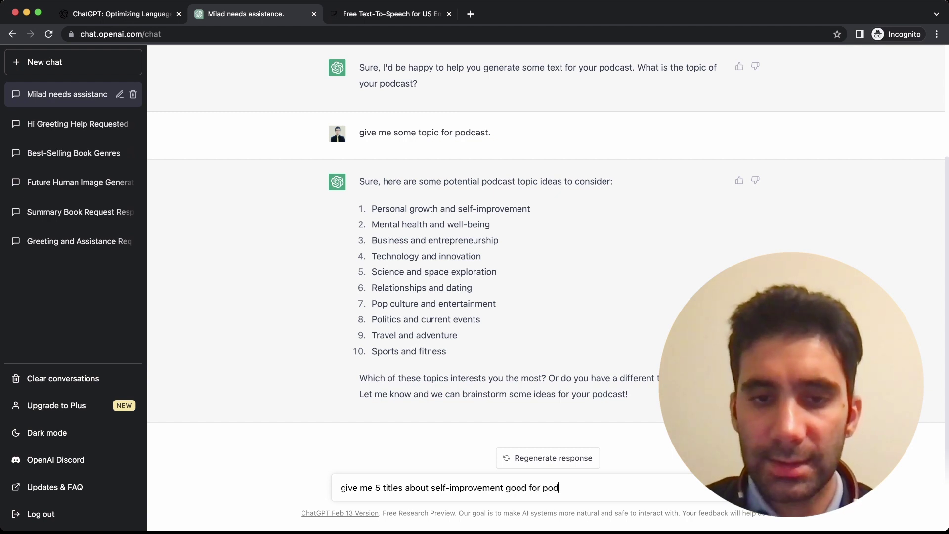
pyautogui.write('cast.')
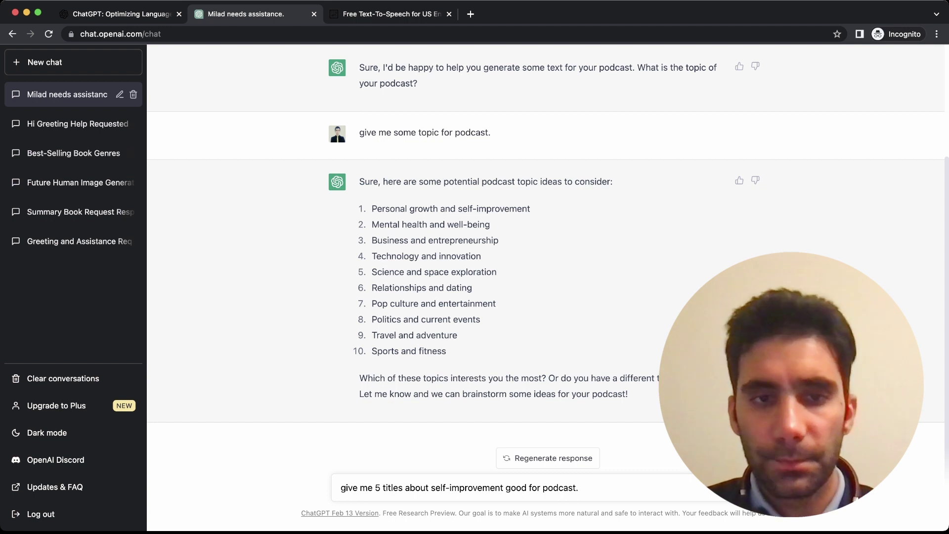
pyautogui.press('Return')
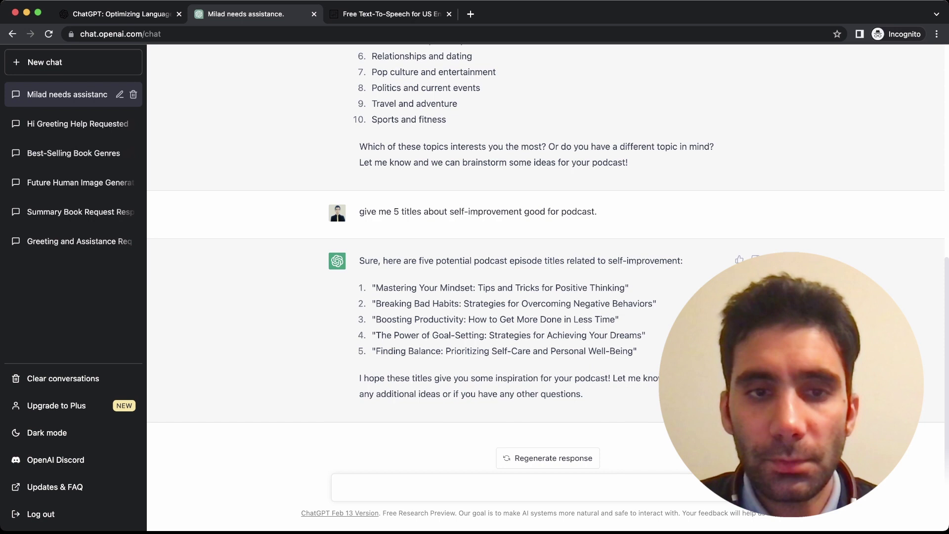
# Step: Request an introduction paragraph for the copied 'Mastering Your Mindset' title as a podcast
pyautogui.moveTo(372, 287); pyautogui.dragTo(628, 287)
pyautogui.press('super+c')
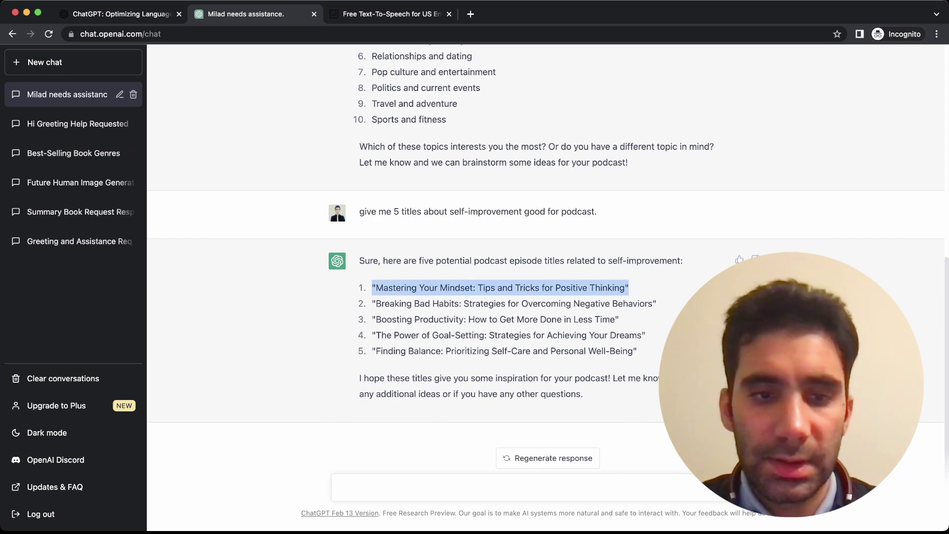
pyautogui.click(345, 487)
pyautogui.write('gi')
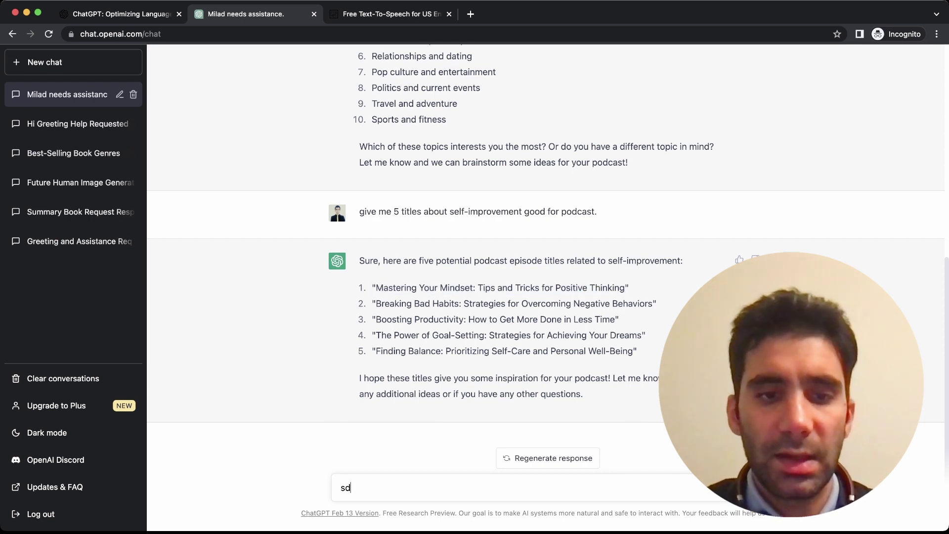
pyautogui.write('ve me ')
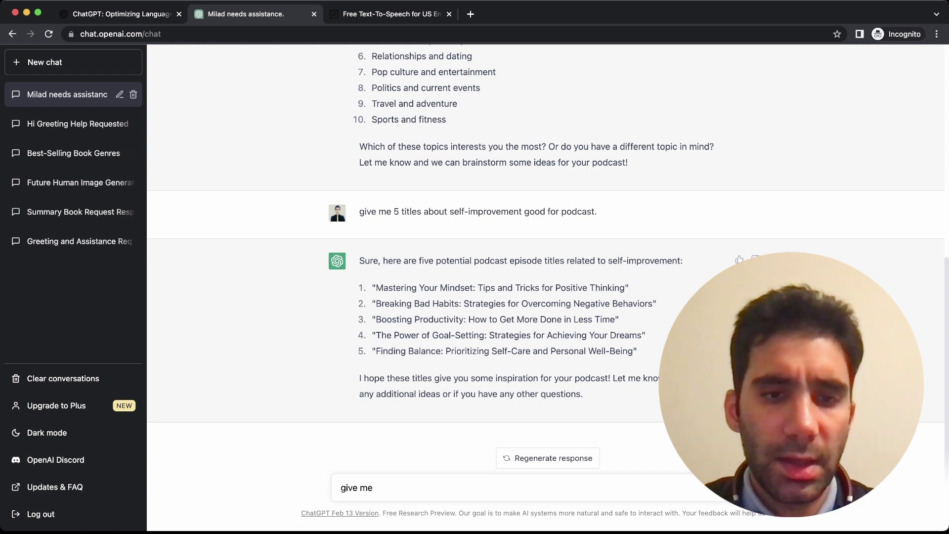
pyautogui.write('the int')
pyautogui.press('BackSpace')
pyautogui.press('BackSpace')
pyautogui.press('BackSpace')
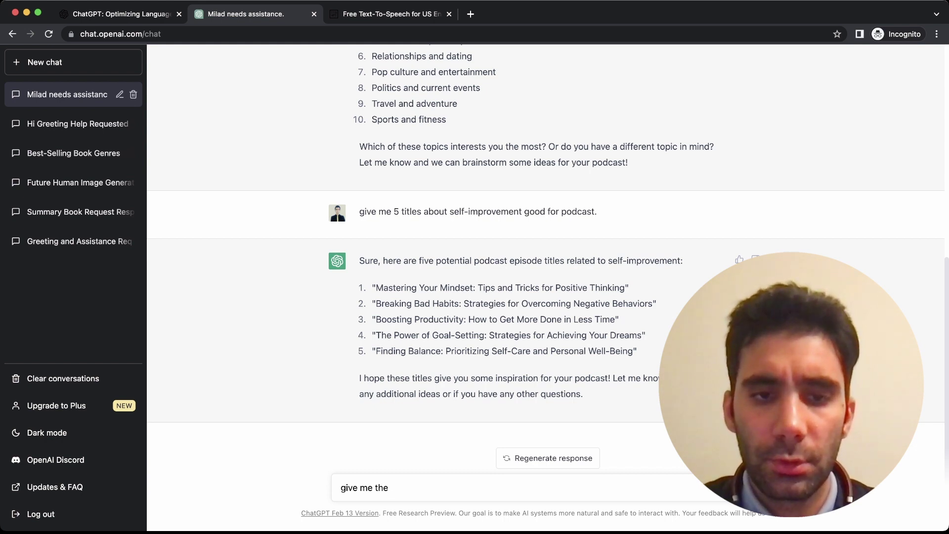
pyautogui.write('introduction ')
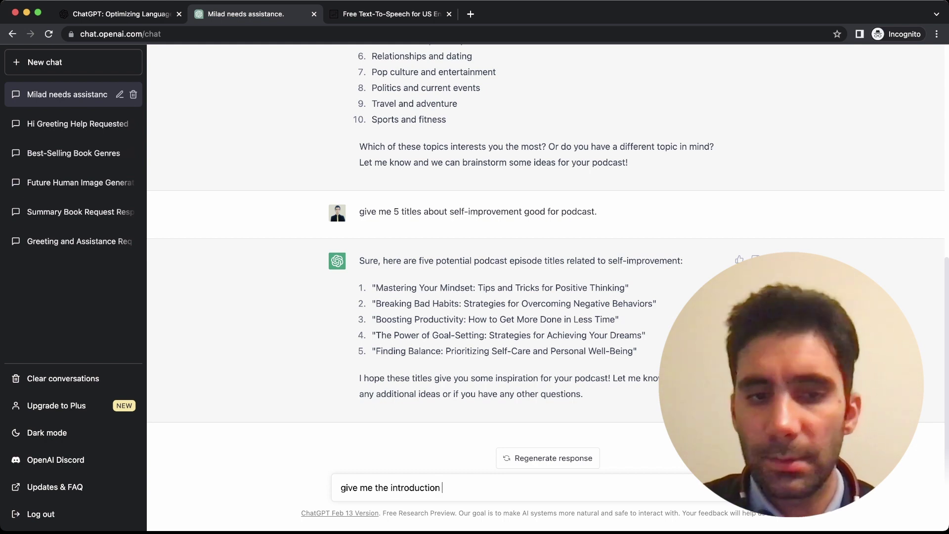
pyautogui.write('paragraphh')
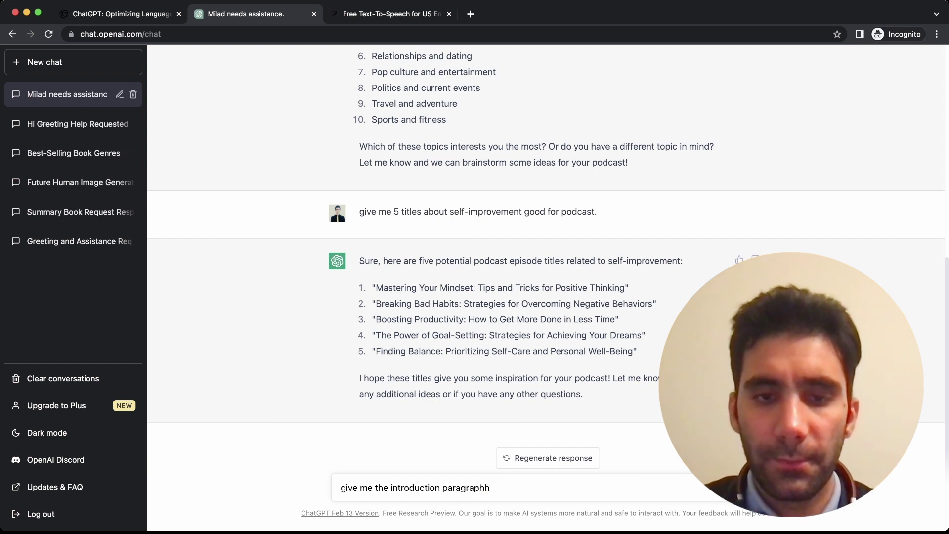
pyautogui.press('BackSpace')
pyautogui.write('for')
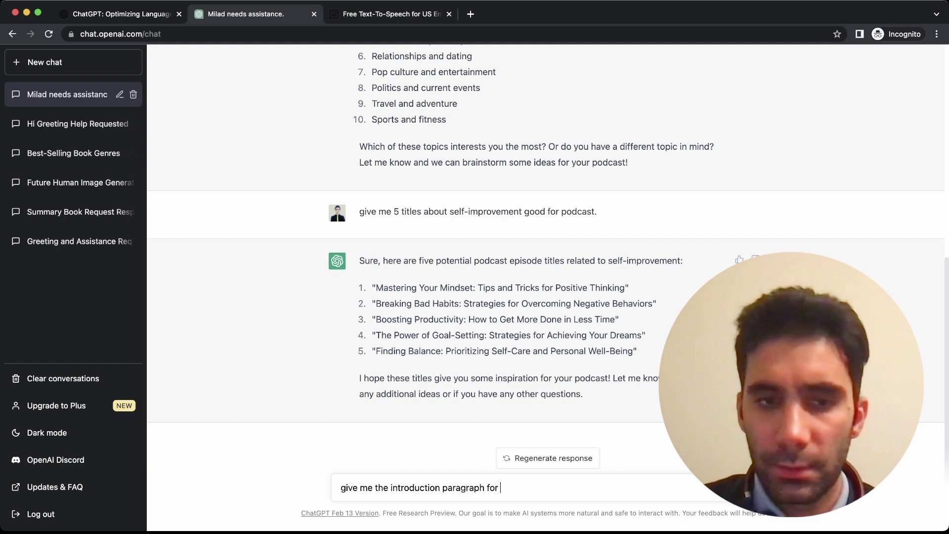
pyautogui.press('super+v')
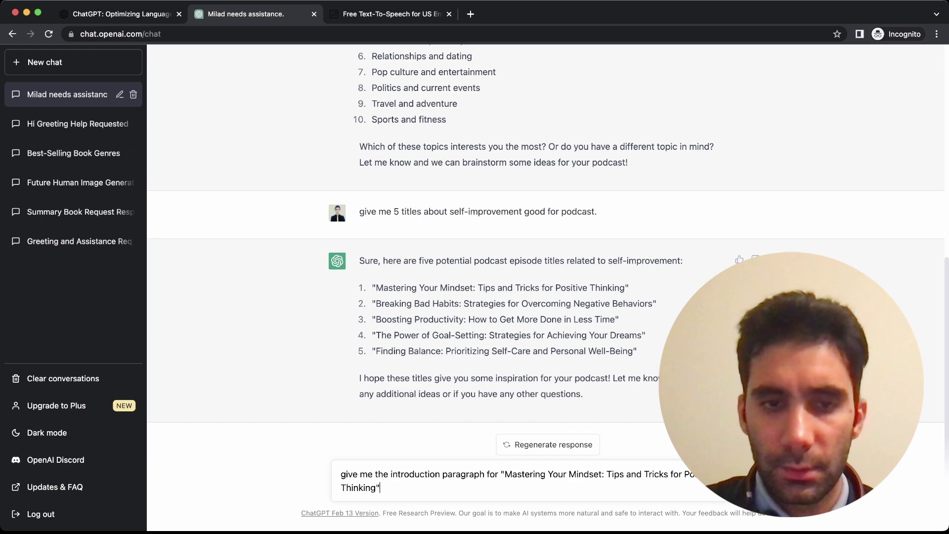
pyautogui.write('po')
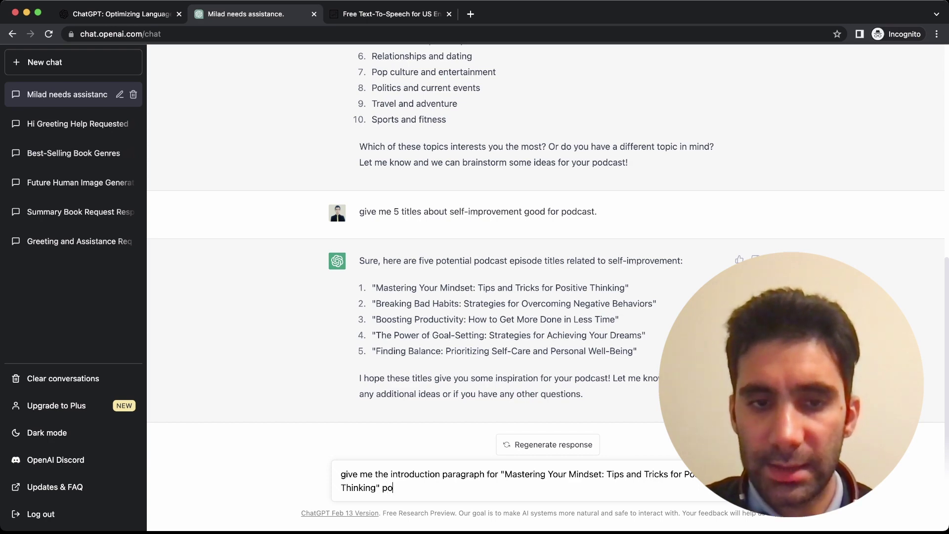
pyautogui.write('dcast .')
pyautogui.press('Return')
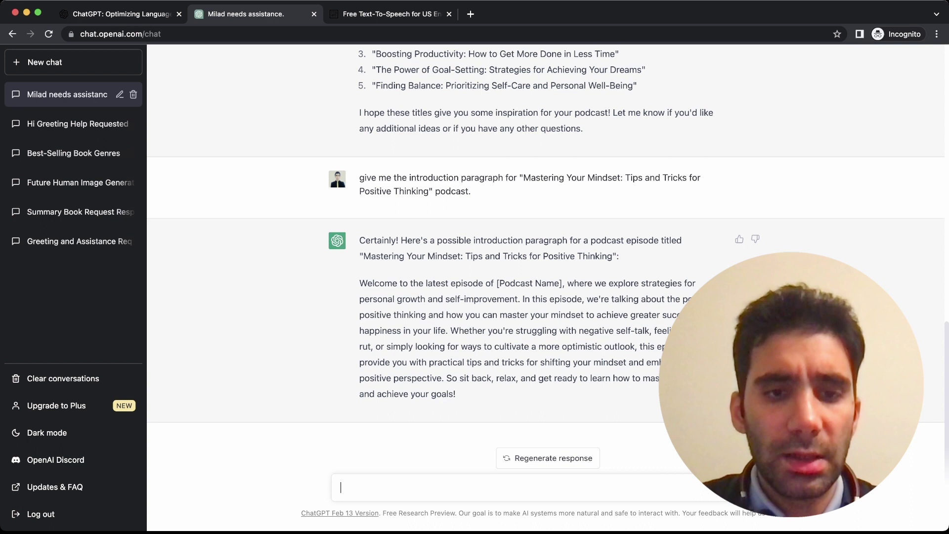
# Step: Ask for a one-page explanation of how positive thinking can make life better
pyautogui.write('tem')
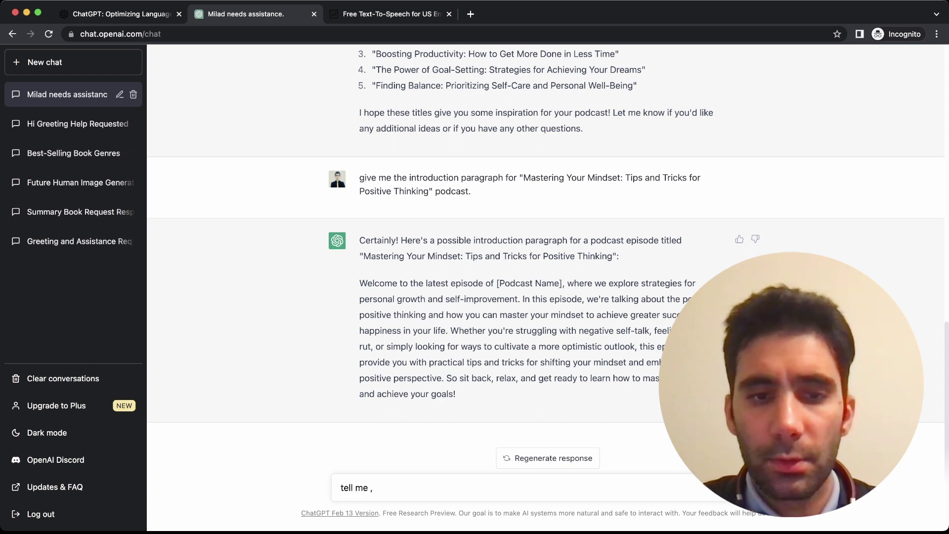
pyautogui.write('abou')
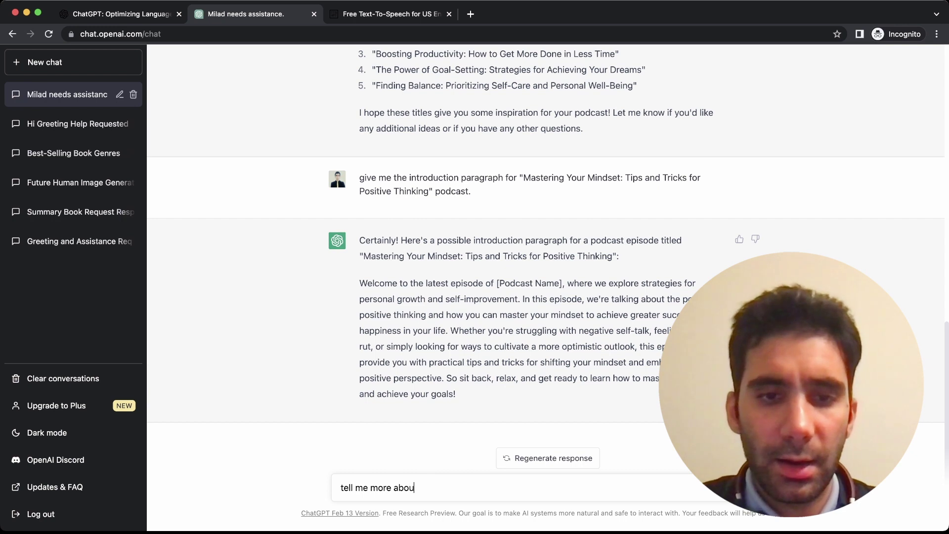
pyautogui.write('t')
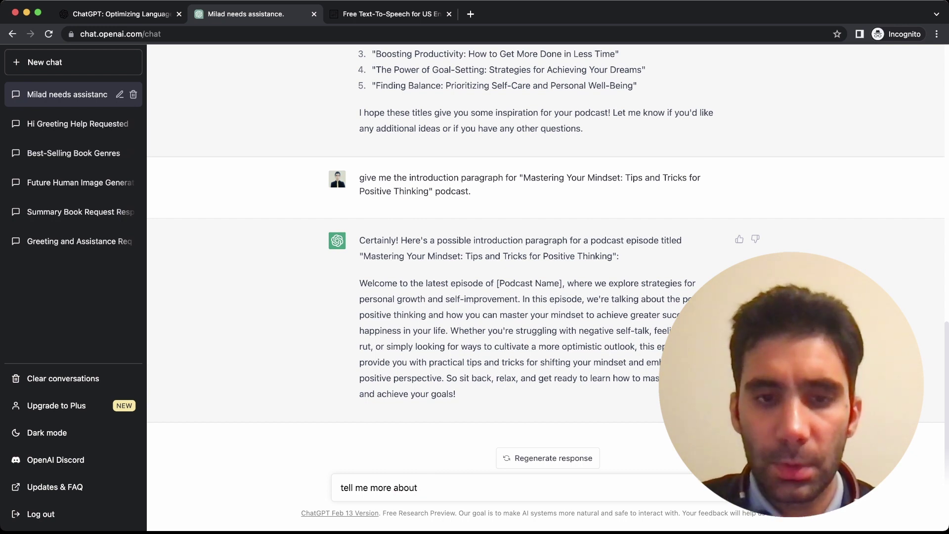
pyautogui.press('super+v')
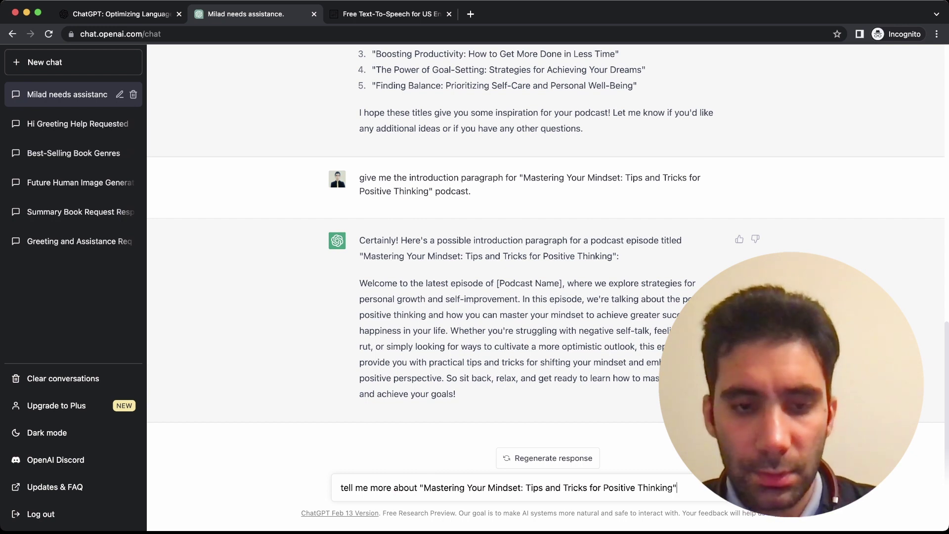
pyautogui.press('super+z')
pyautogui.write('pos')
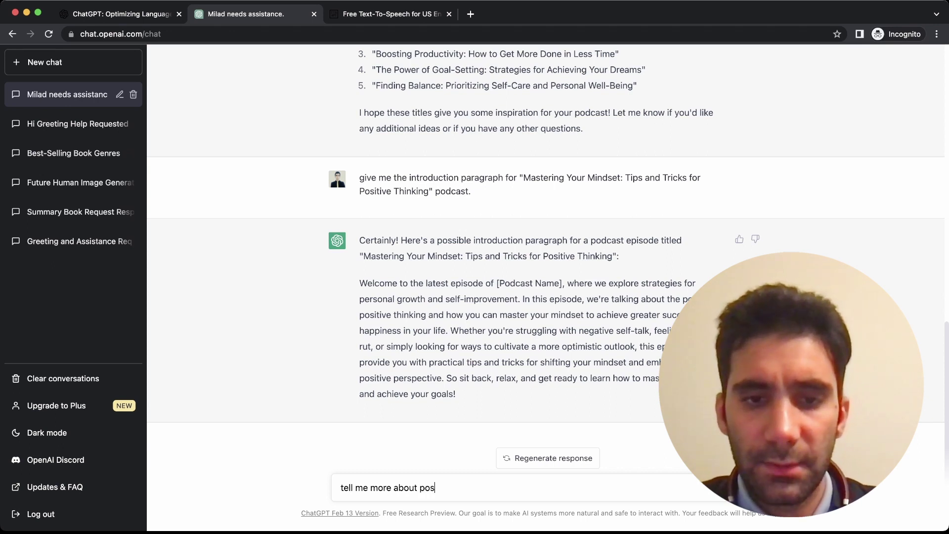
pyautogui.write('itive thinking ')
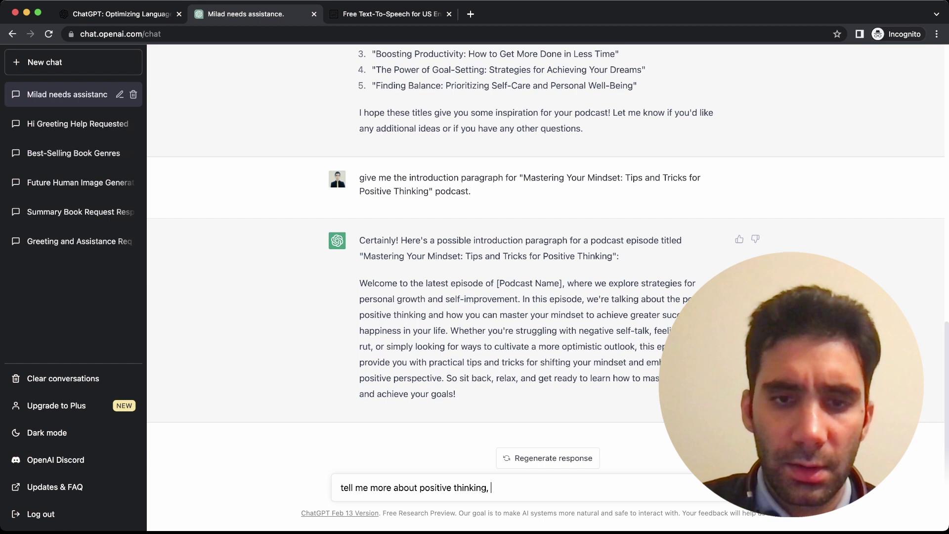
pyautogui.write(', how i')
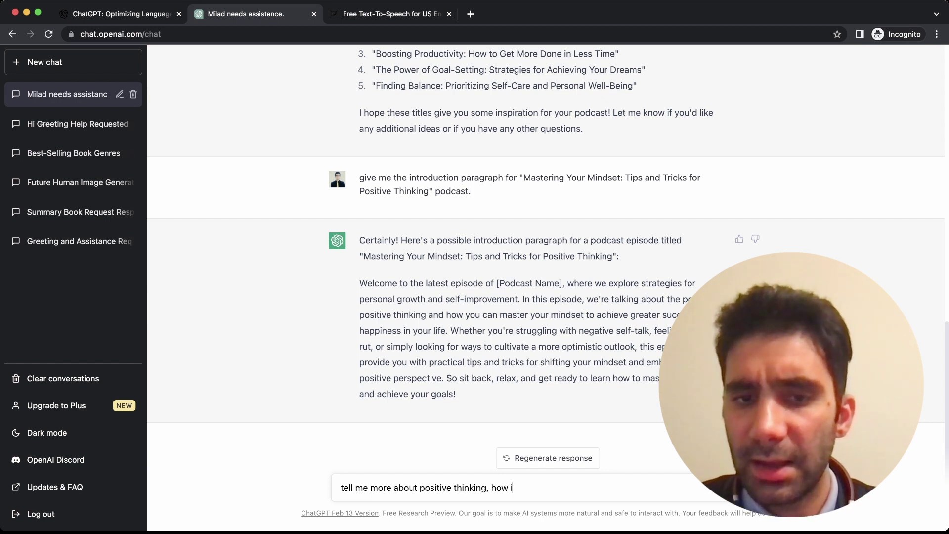
pyautogui.write('t can help me ')
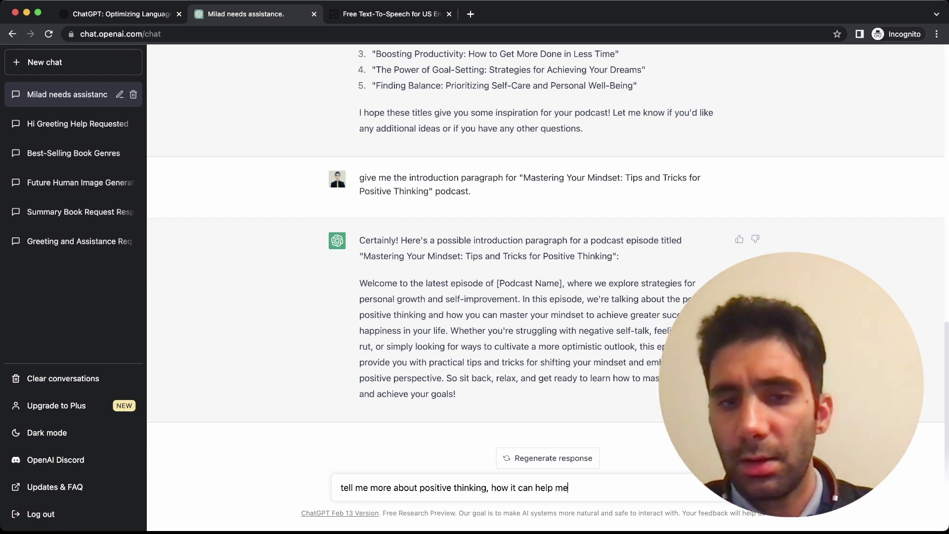
pyautogui.write('make my life better. please explai')
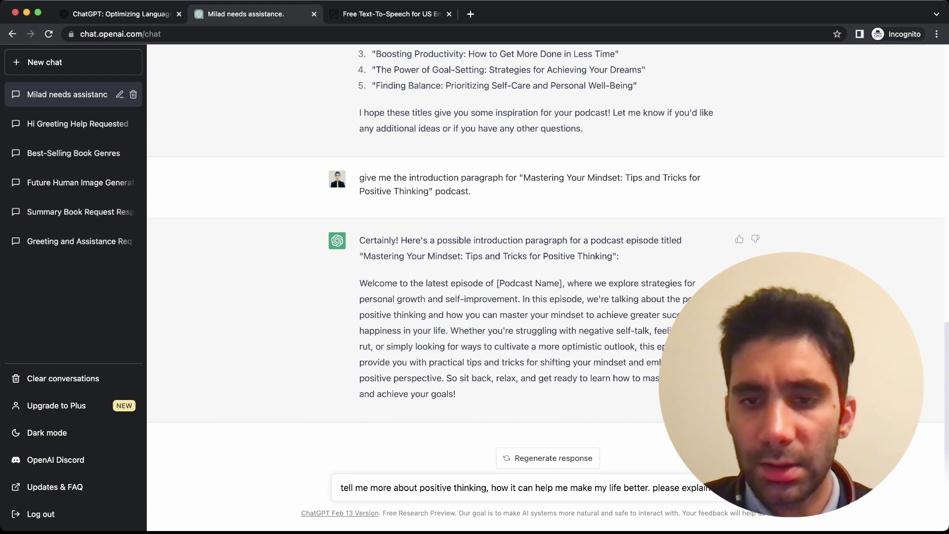
pyautogui.write('pages')
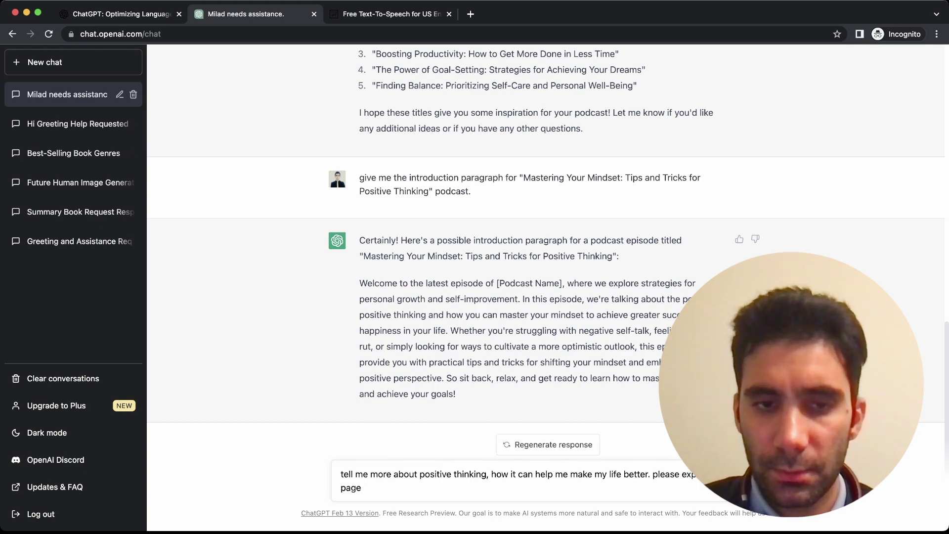
pyautogui.press('Return')
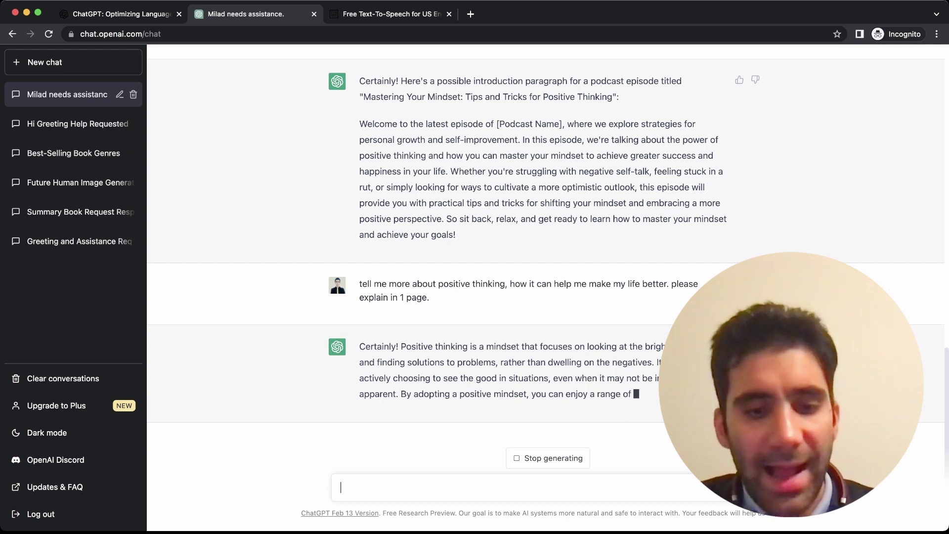
# Step: Draft 'please write story about the positive thinking…' and regenerate the previous answer
pyautogui.write('sdf')
pyautogui.press('BackSpace')
pyautogui.press('BackSpace')
pyautogui.press('BackSpace')
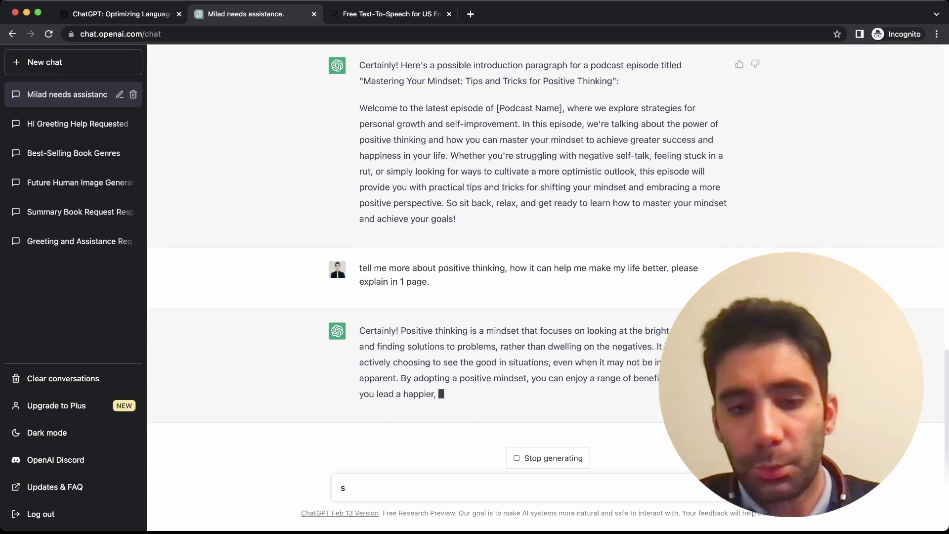
pyautogui.write('please')
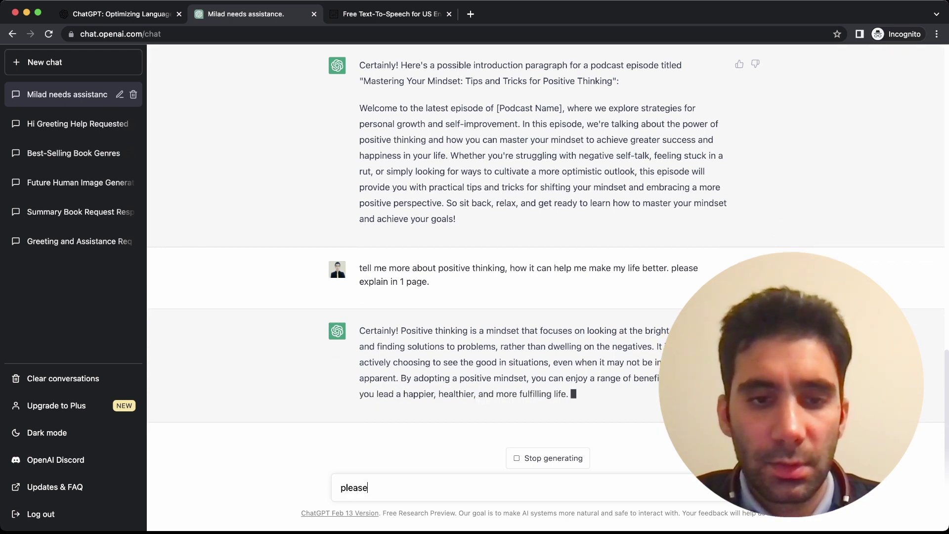
pyautogui.write(' wr')
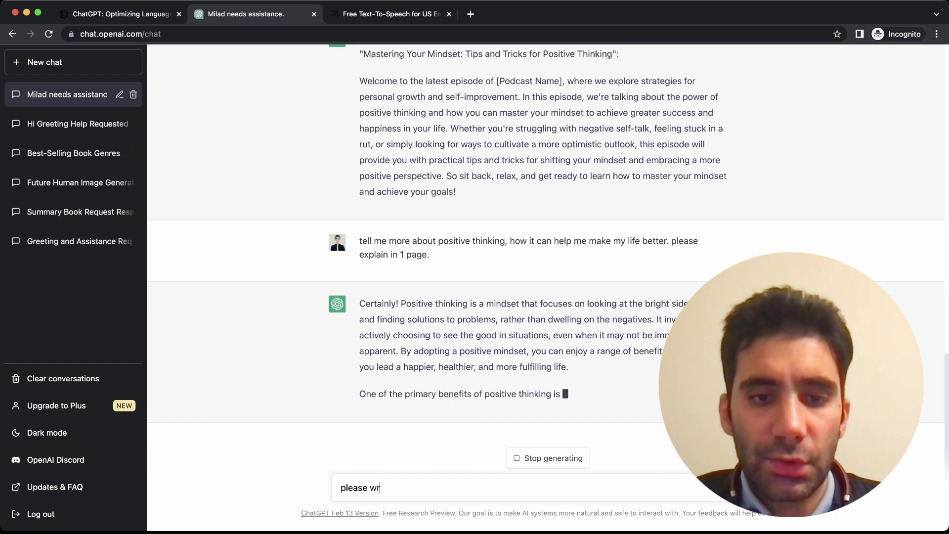
pyautogui.write('ite story ')
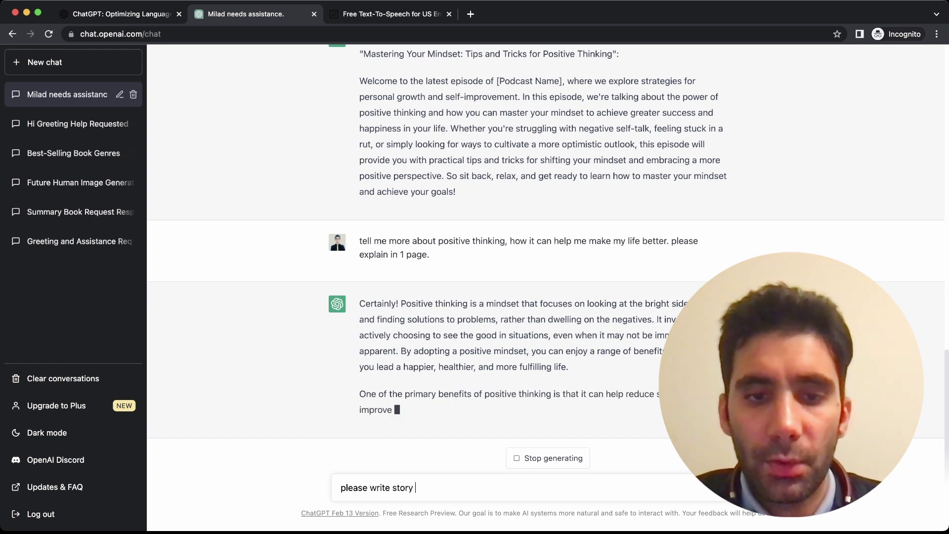
pyautogui.write('about the positive')
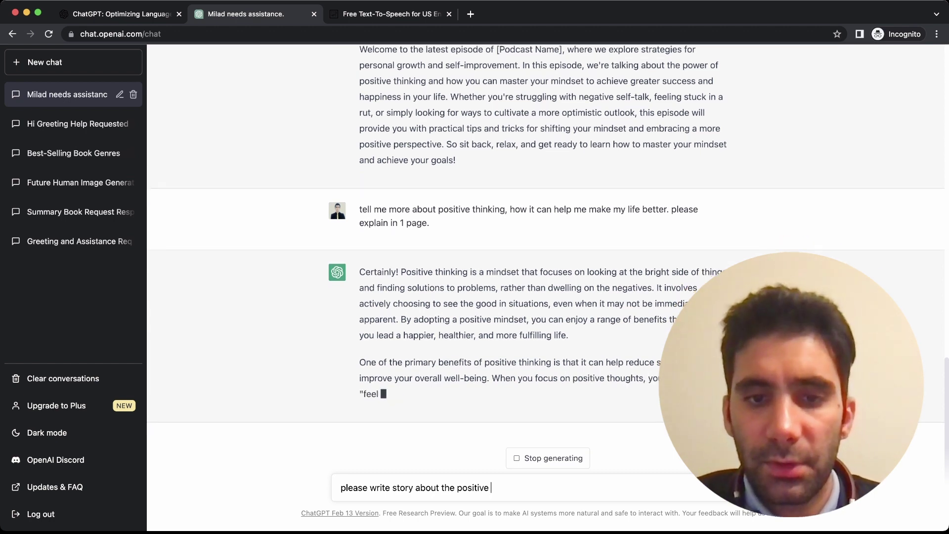
pyautogui.write(' thinking')
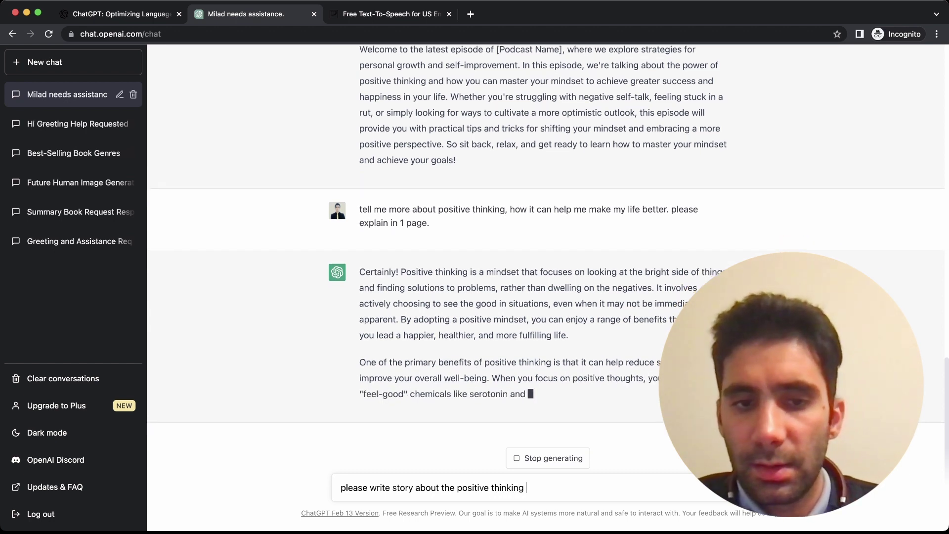
pyautogui.write(' and how i')
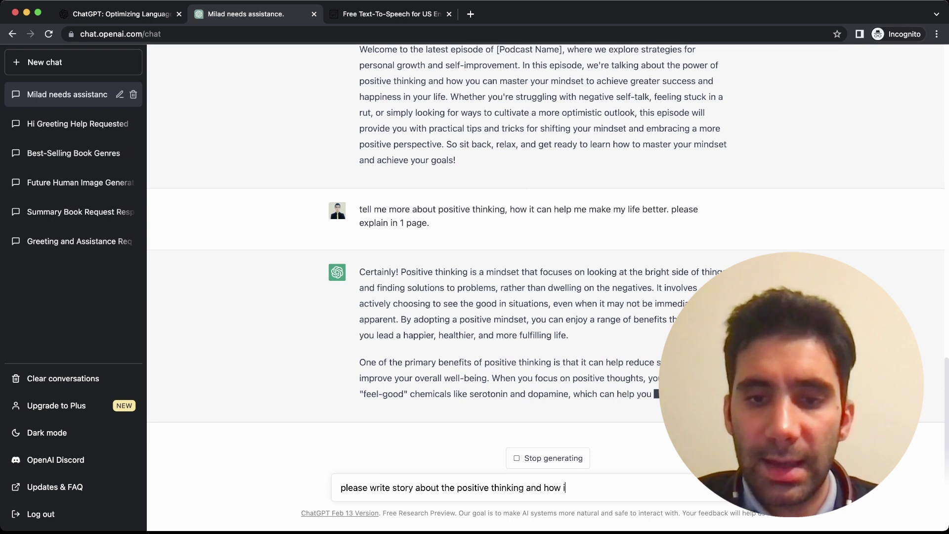
pyautogui.write('t can be useful in life.')
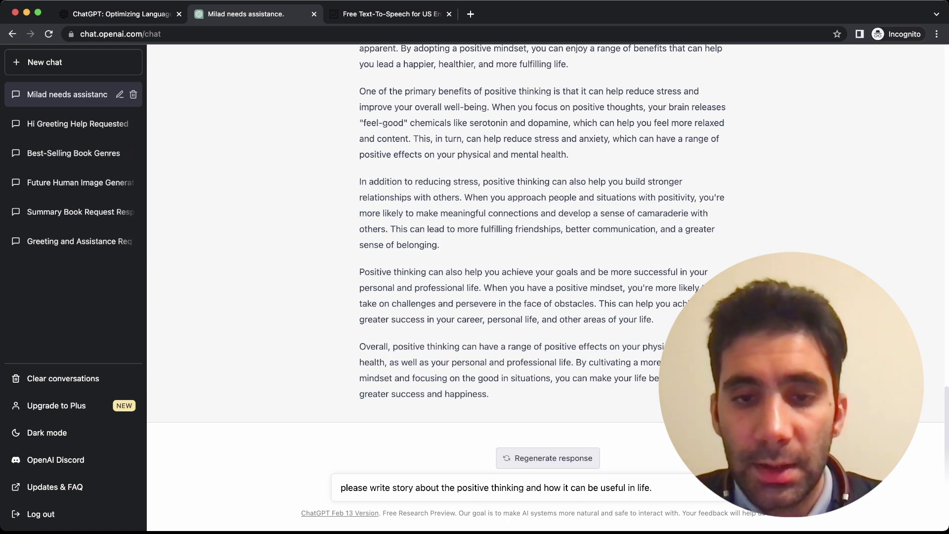
pyautogui.click(547, 458)
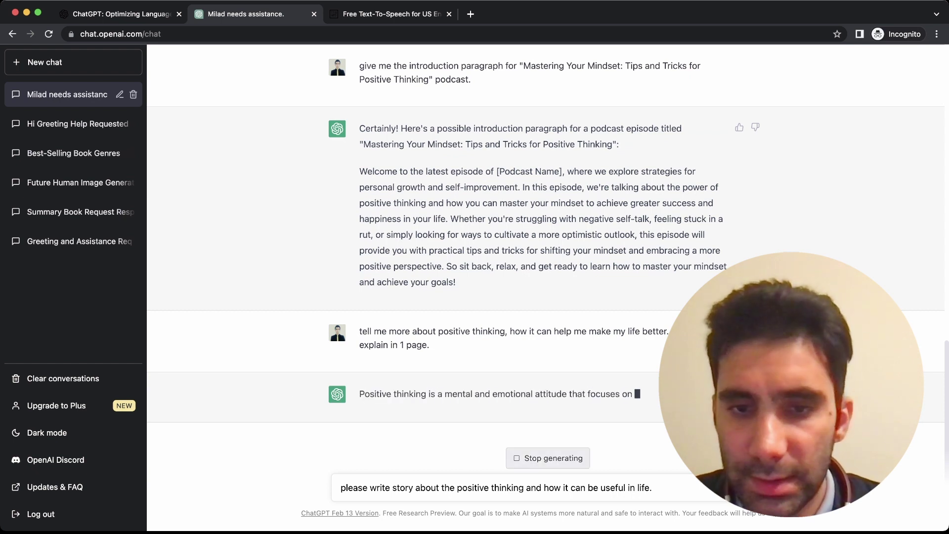
# Step: Stop regenerating, send the positive-thinking story request, then move to the TTSMP3 tab
pyautogui.click(548, 457)
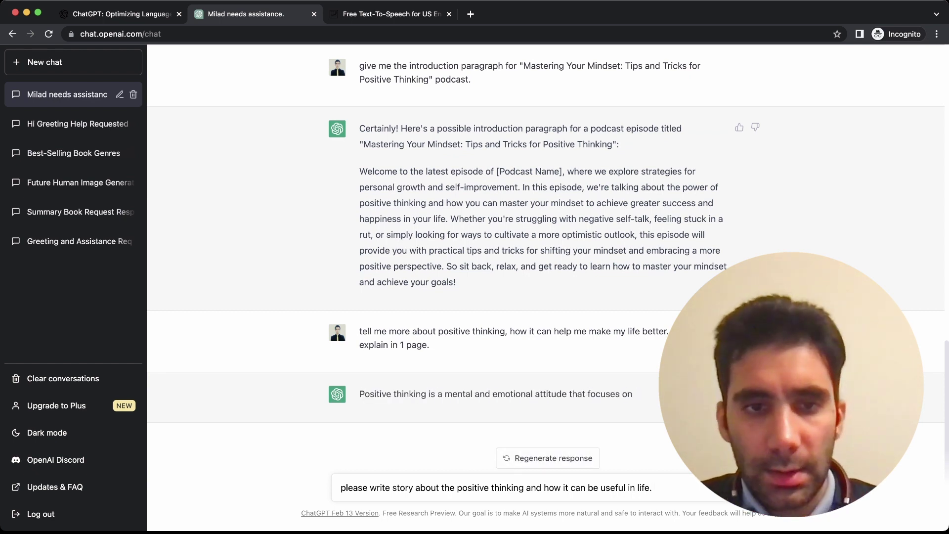
pyautogui.press('Return')
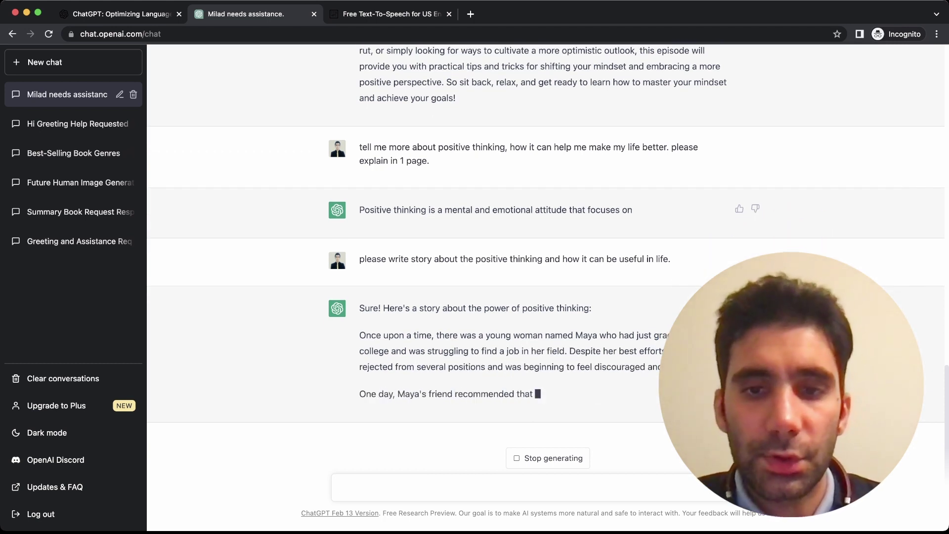
pyautogui.scroll(5, 543, 232)
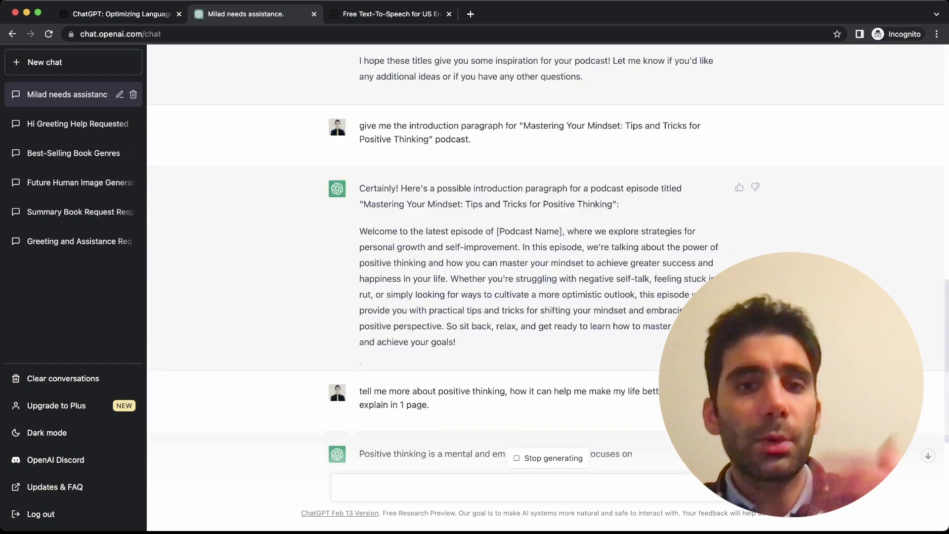
pyautogui.scroll(15, 544, 247)
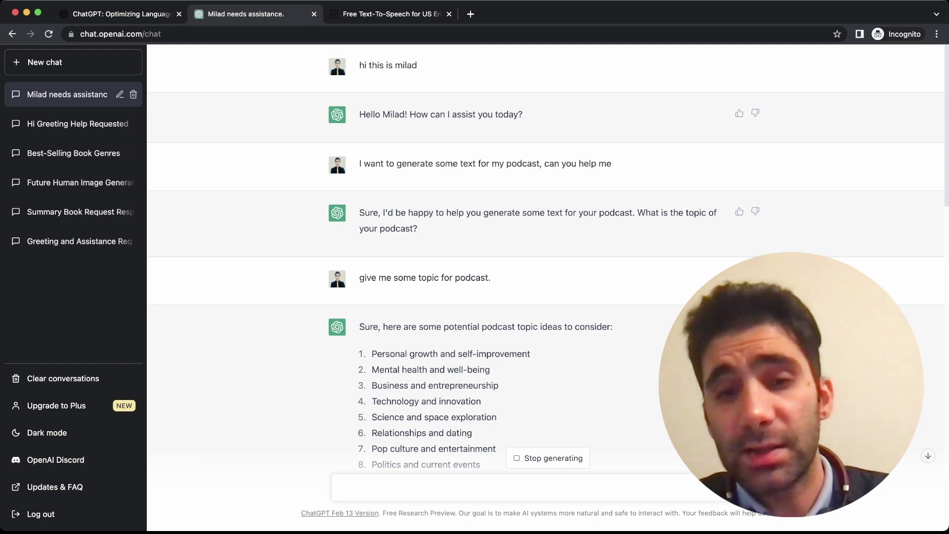
pyautogui.scroll(-15, 544, 257)
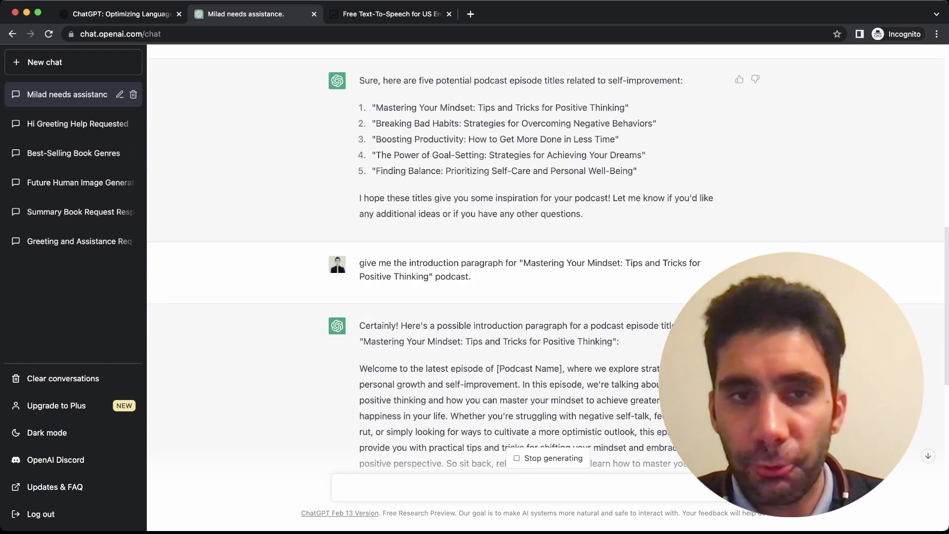
pyautogui.scroll(-10, 543, 257)
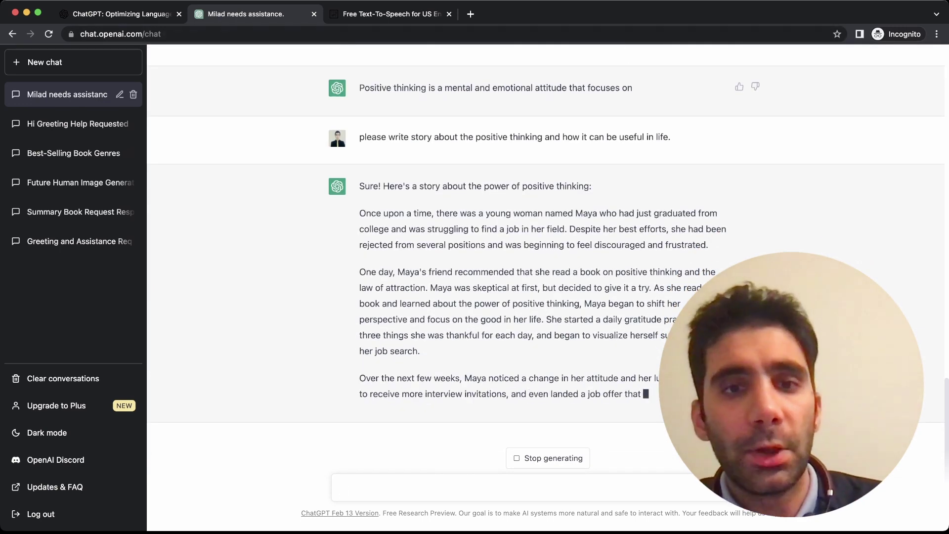
pyautogui.hotkey('ctrl', 'Tab')
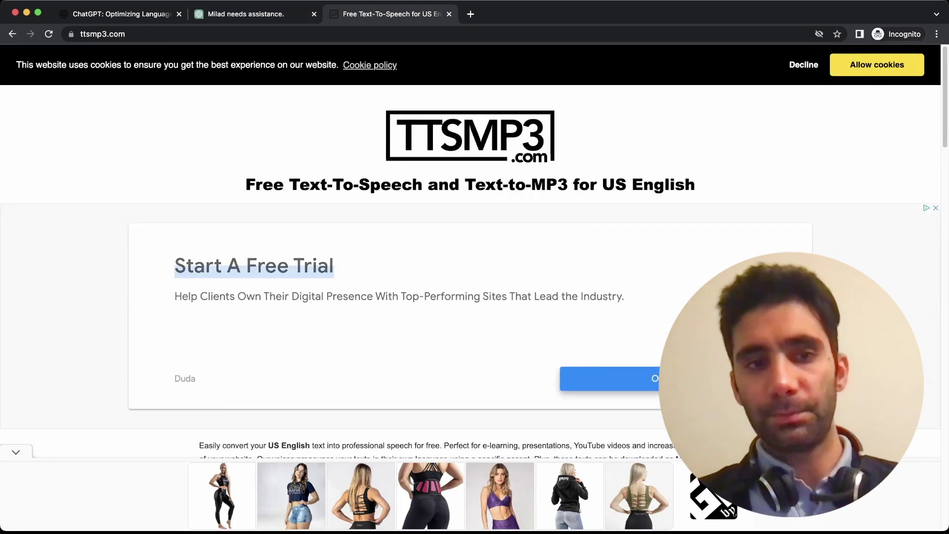
# Step: Scroll down to TTSMP3's empty text-to-speech box and place the cursor inside it
pyautogui.scroll(-7, 470, 247)
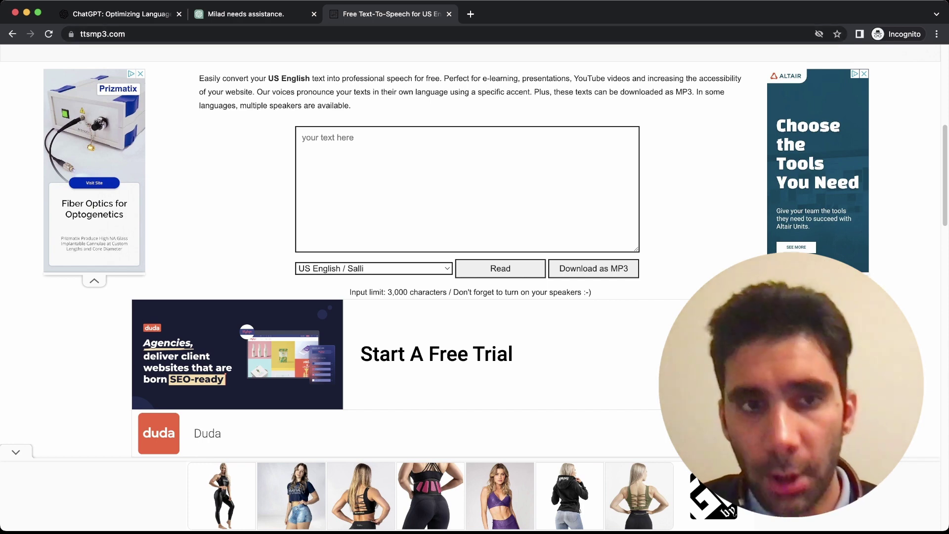
pyautogui.click(302, 137)
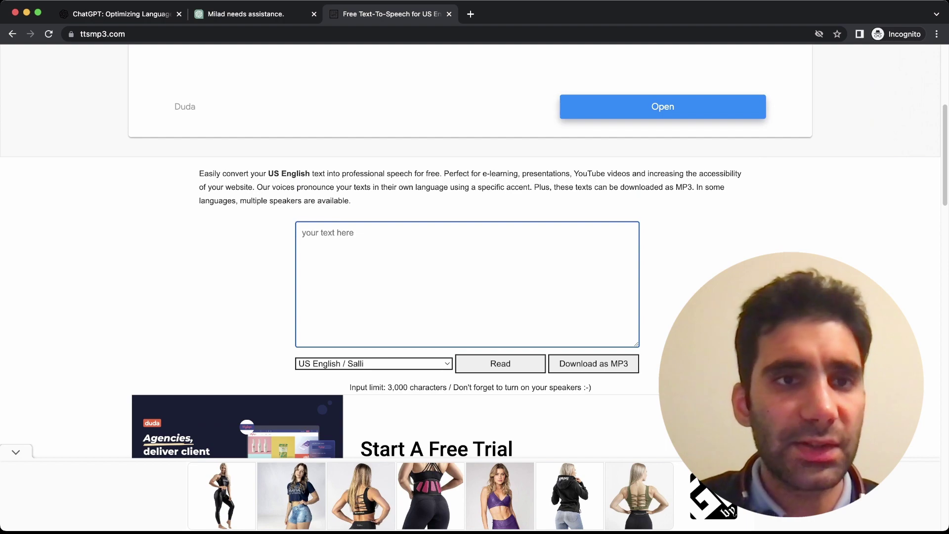
# Step: Select the podcast intro text in the ChatGPT conversation
pyautogui.click(245, 13)
pyautogui.scroll(10, 543, 247)
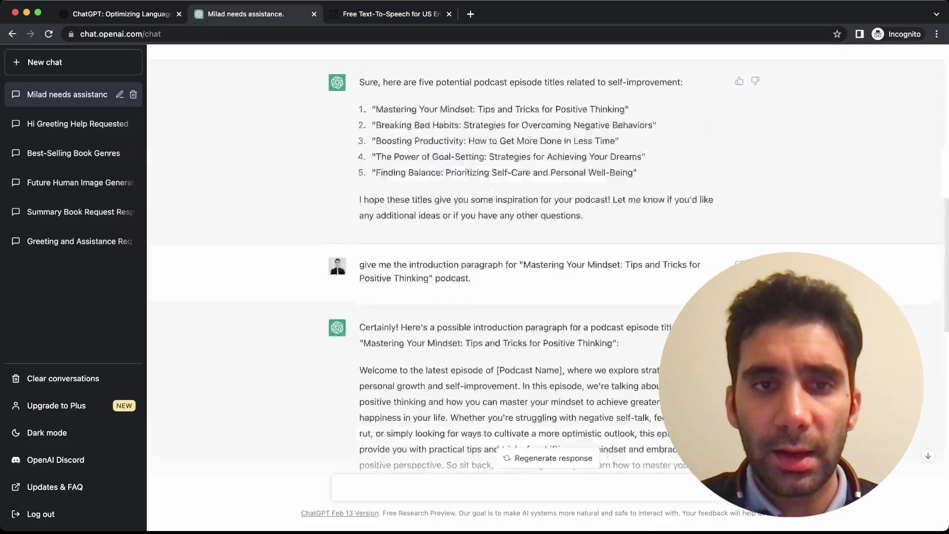
pyautogui.scroll(3, 543, 248)
pyautogui.scroll(-15, 543, 247)
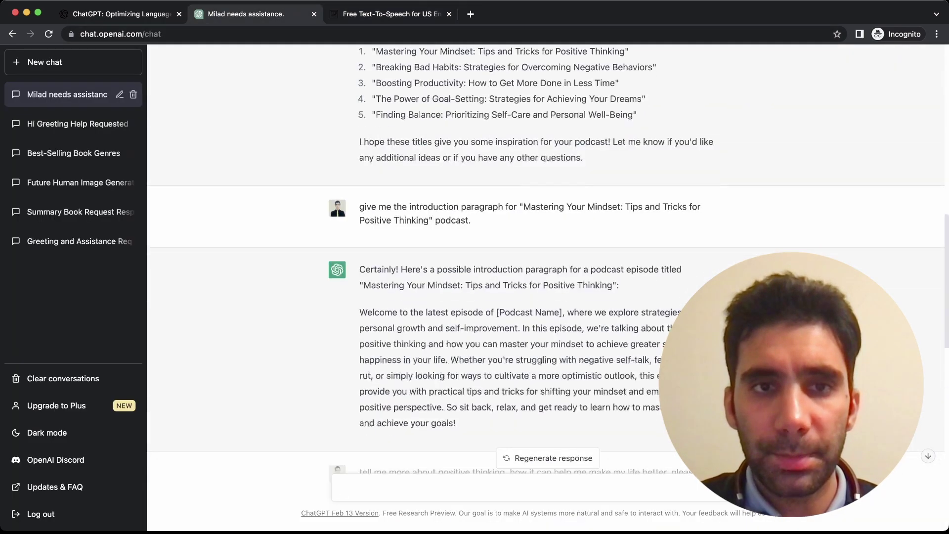
pyautogui.scroll(2, 544, 247)
pyautogui.moveTo(359, 129); pyautogui.dragTo(456, 239)
pyautogui.press('super+c')
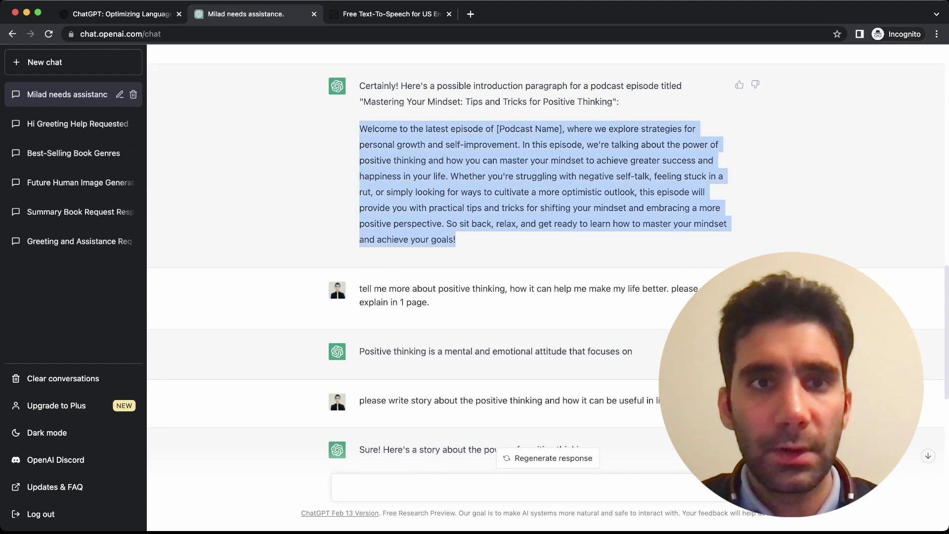
# Step: Paste the intro into TTSMP3, preview it in the Salli voice, then reload the page
pyautogui.click(390, 14)
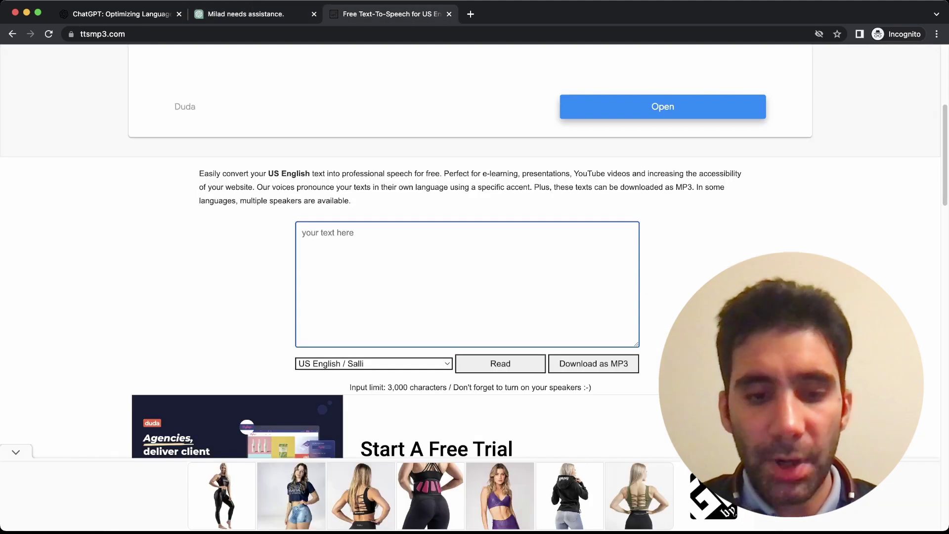
pyautogui.press('super+v')
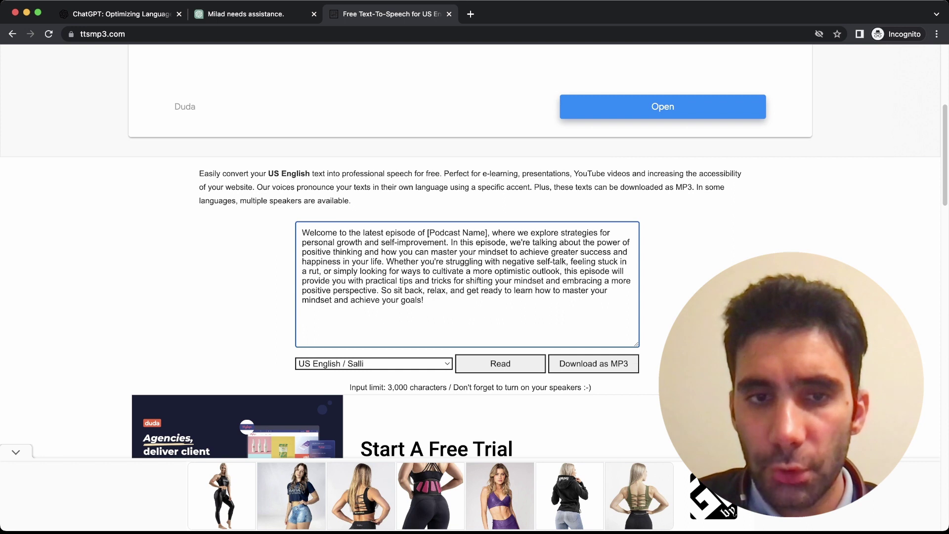
pyautogui.click(500, 363)
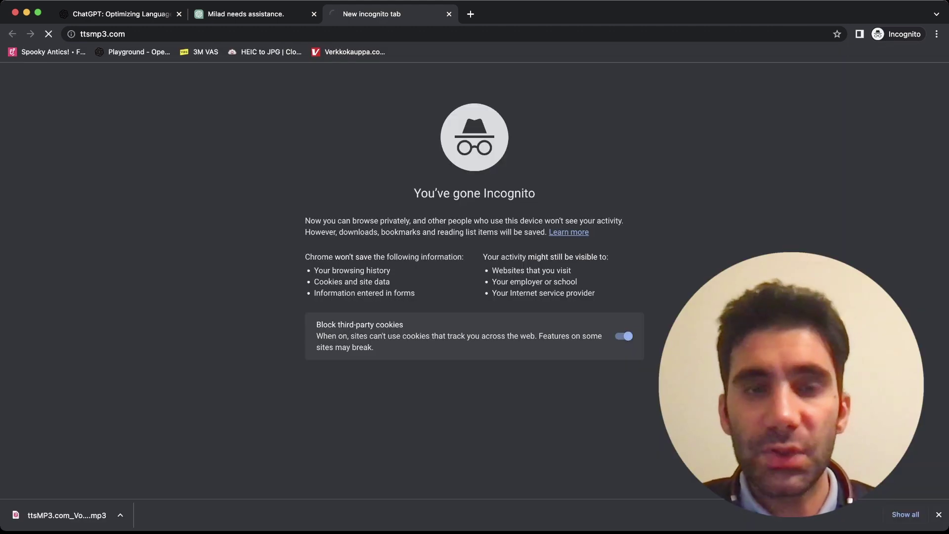
pyautogui.press('Return')
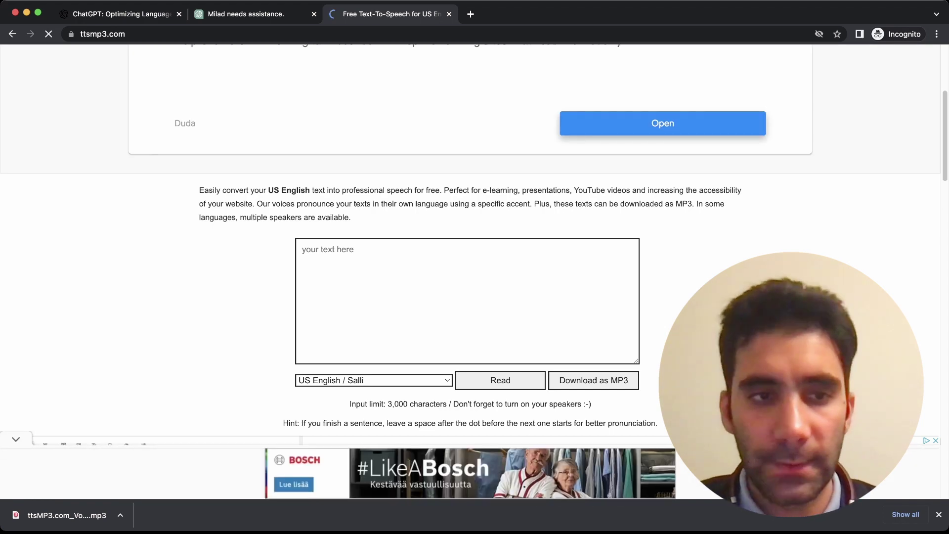
# Step: Place the cursor in the emptied TTSMP3 box, then bring the chatgpt-podcast DaVinci Resolve project forward
pyautogui.scroll(-8, 78, 423)
pyautogui.scroll(7, 78, 422)
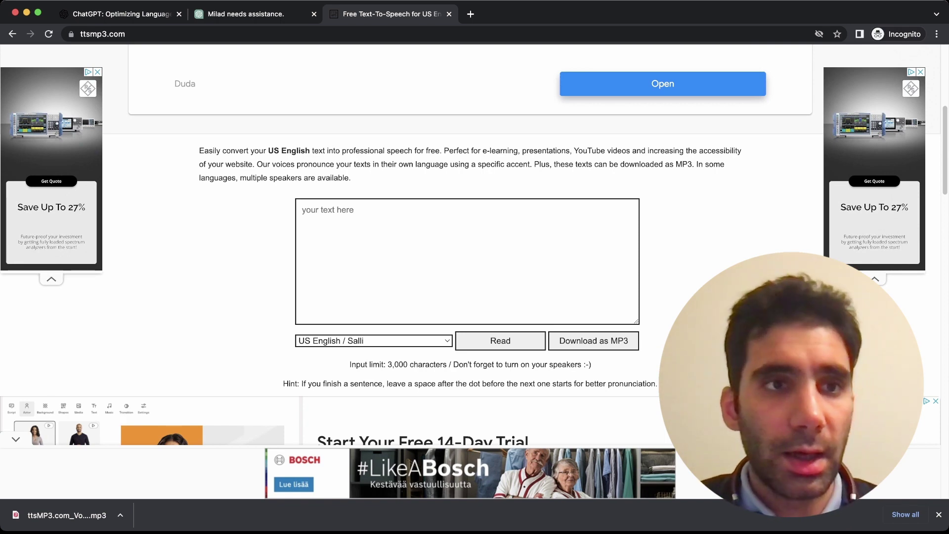
pyautogui.click(376, 278)
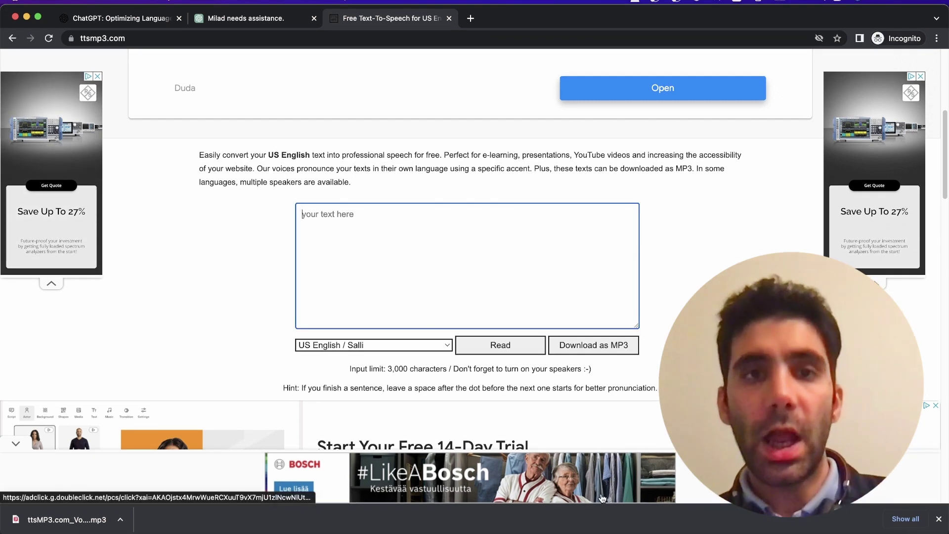
pyautogui.click(507, 529)
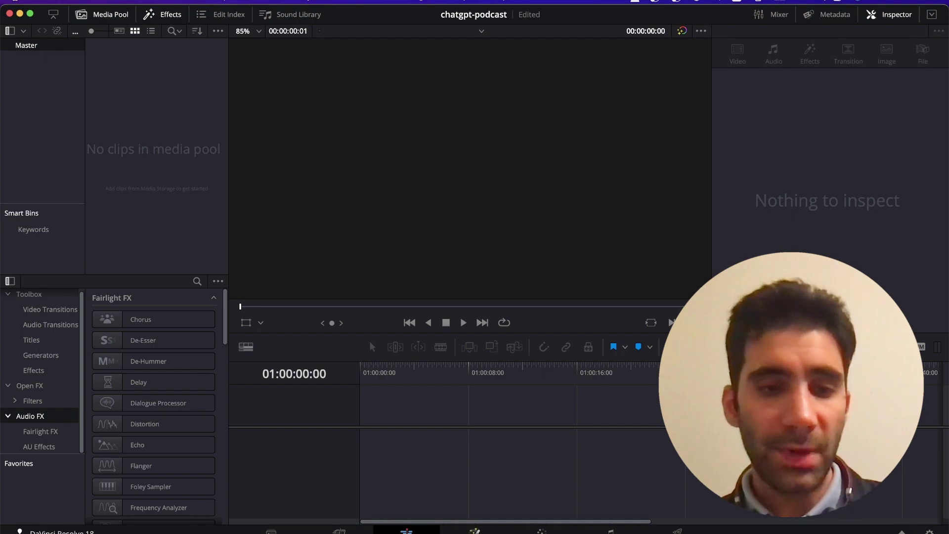
# Step: Leave DaVinci Resolve and bring Chrome with the TTSMP3 page back to the front
pyautogui.click(675, 530)
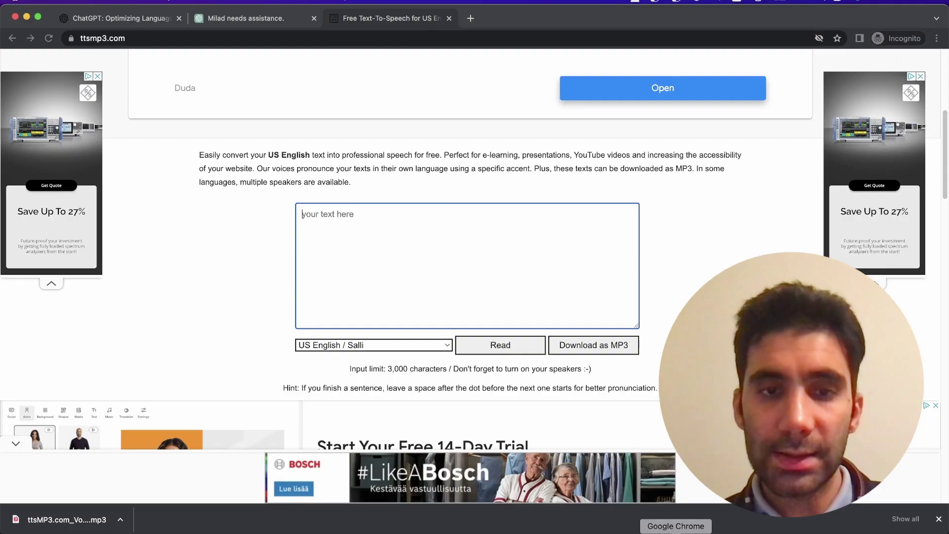
# Step: Paste the podcast intro from ChatGPT into the TTSMP3 text box
pyautogui.click(227, 18)
pyautogui.scroll(3, 547, 227)
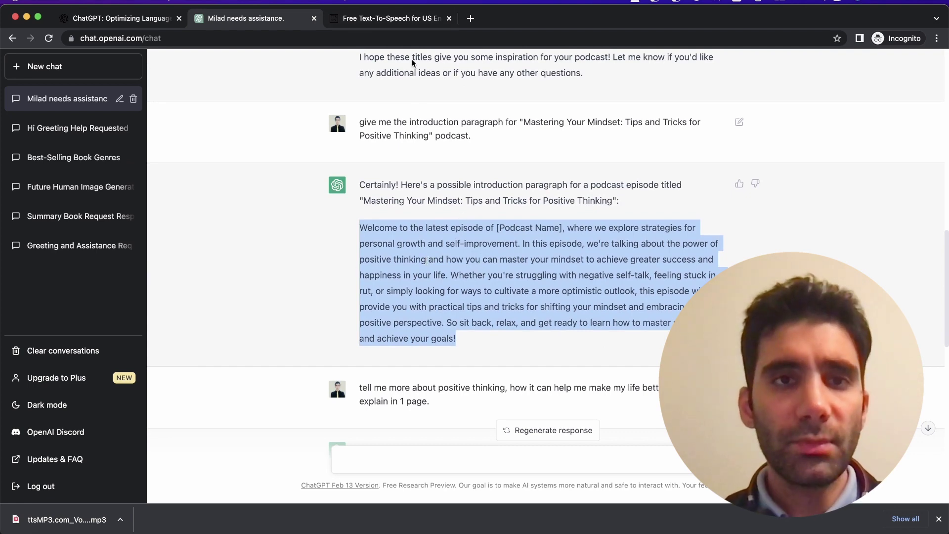
pyautogui.click(378, 19)
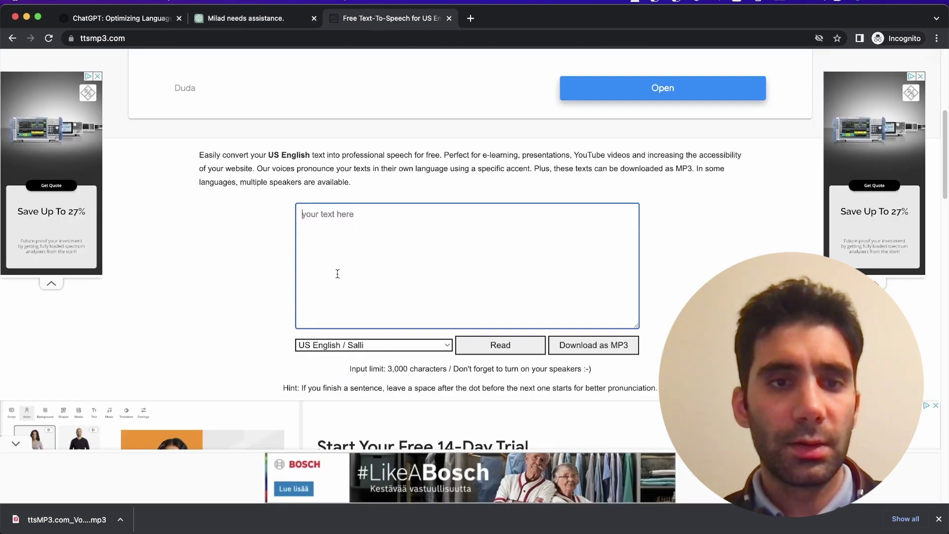
pyautogui.press('super+v')
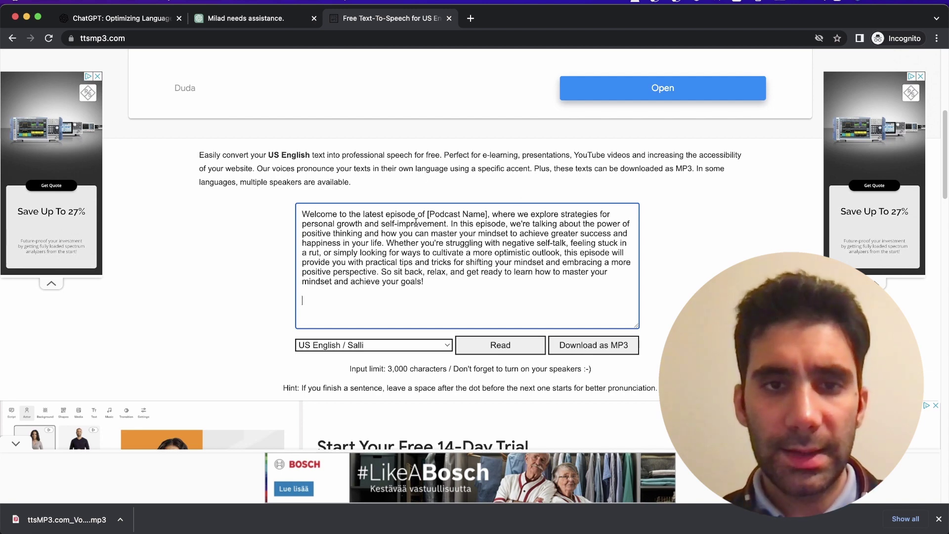
# Step: Replace the [Podcast Name] placeholder with 'AI Podcast' and add a new line after the intro
pyautogui.doubleClick(451, 213)
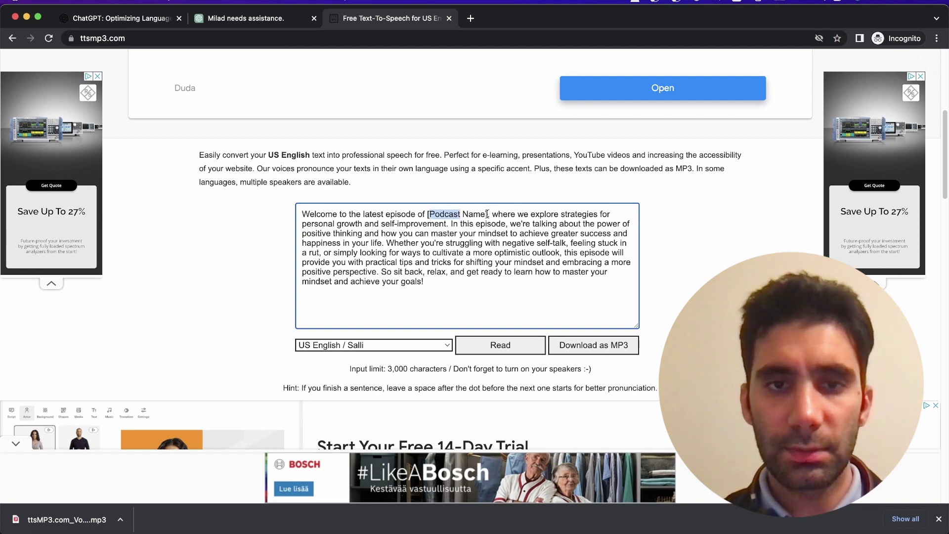
pyautogui.moveTo(484, 214); pyautogui.dragTo(488, 214)
pyautogui.press('BackSpace')
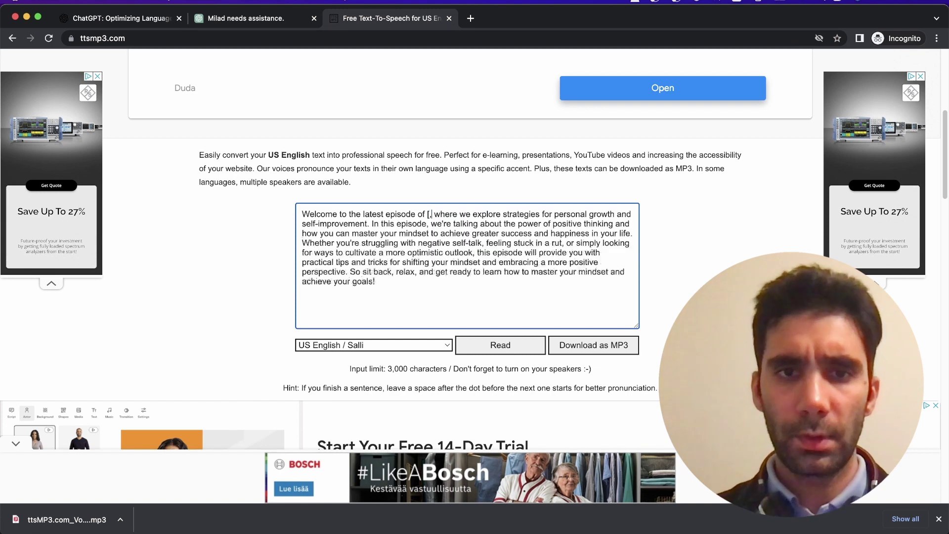
pyautogui.press('BackSpace')
pyautogui.write('AI P')
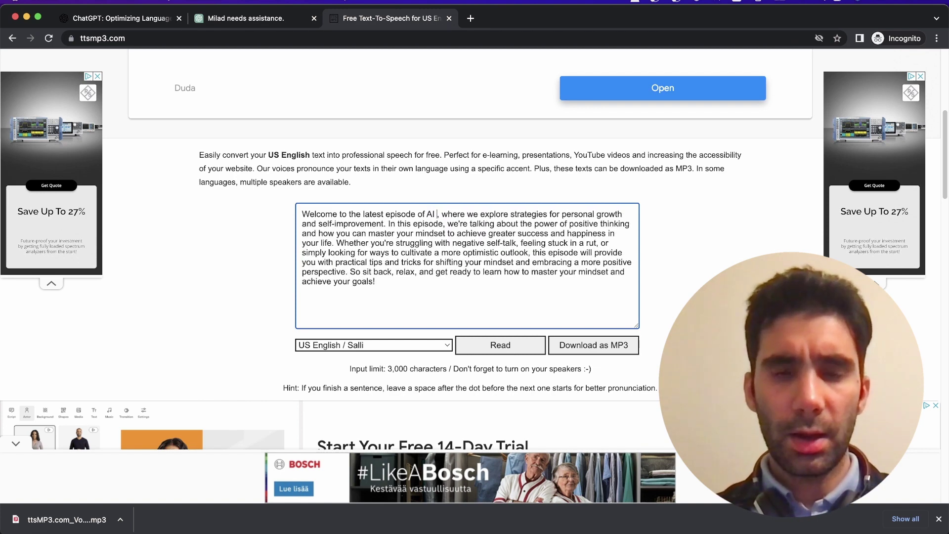
pyautogui.write('o')
pyautogui.write('dca')
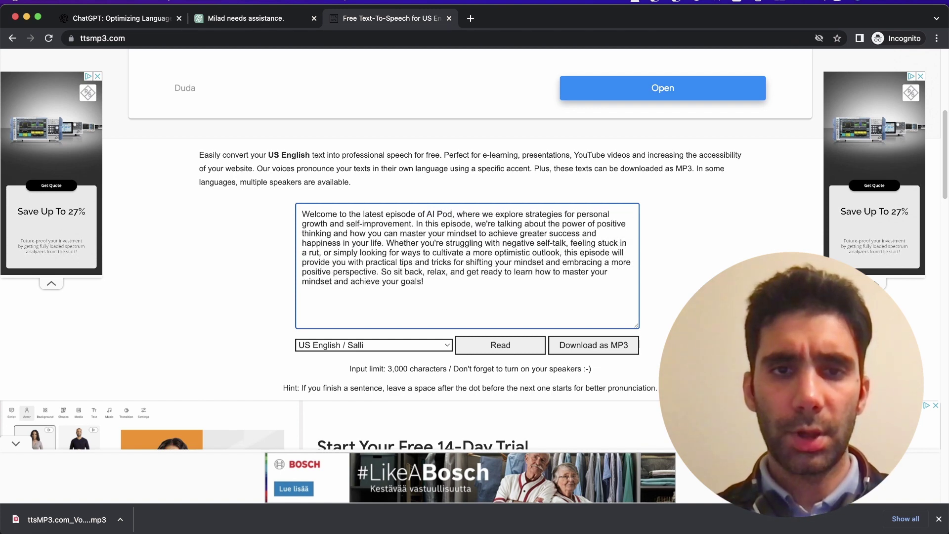
pyautogui.write('st')
pyautogui.click(441, 282)
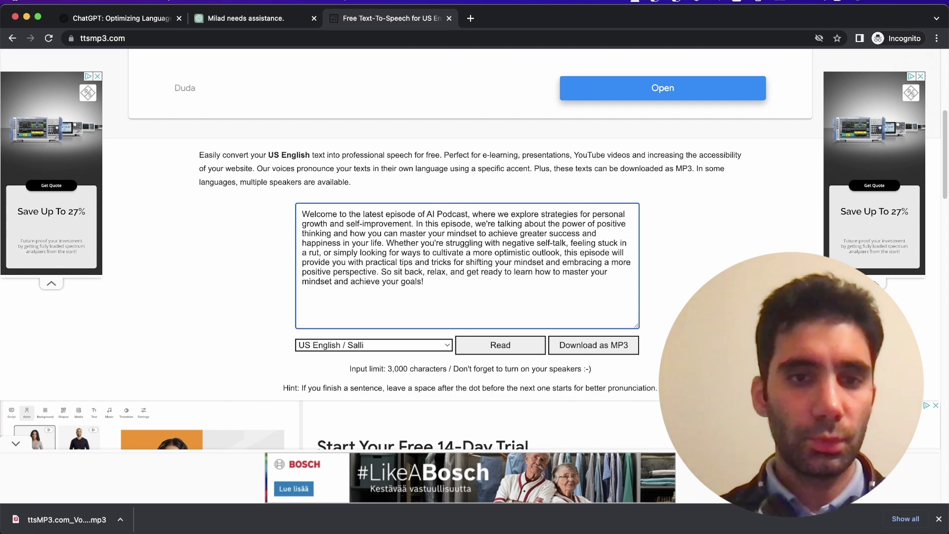
pyautogui.press('Return')
pyautogui.press('Return')
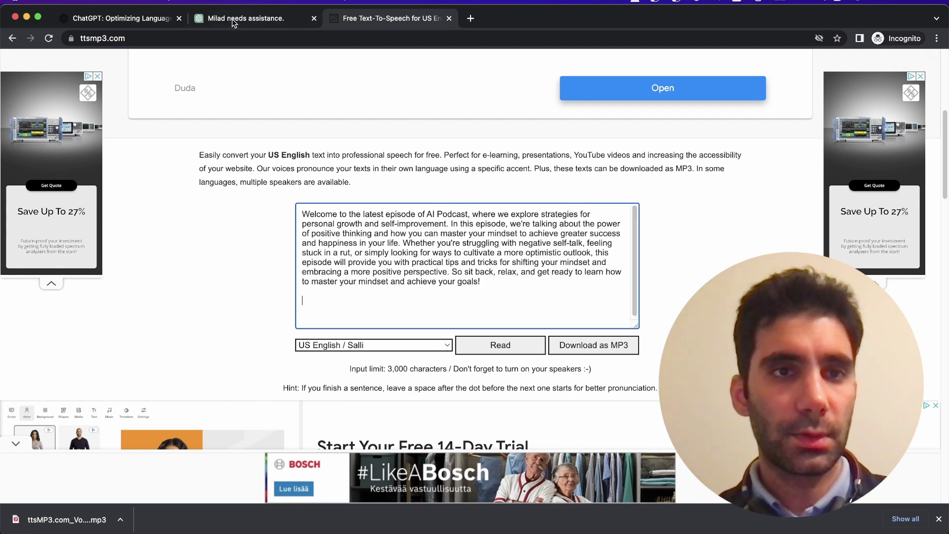
pyautogui.hotkey('ctrl', 'shift', 'Tab')
# Step: Copy the Maya positive-thinking story from ChatGPT and paste it after the intro in TTSMP3
pyautogui.moveTo(493, 325); pyautogui.dragTo(494, 277)
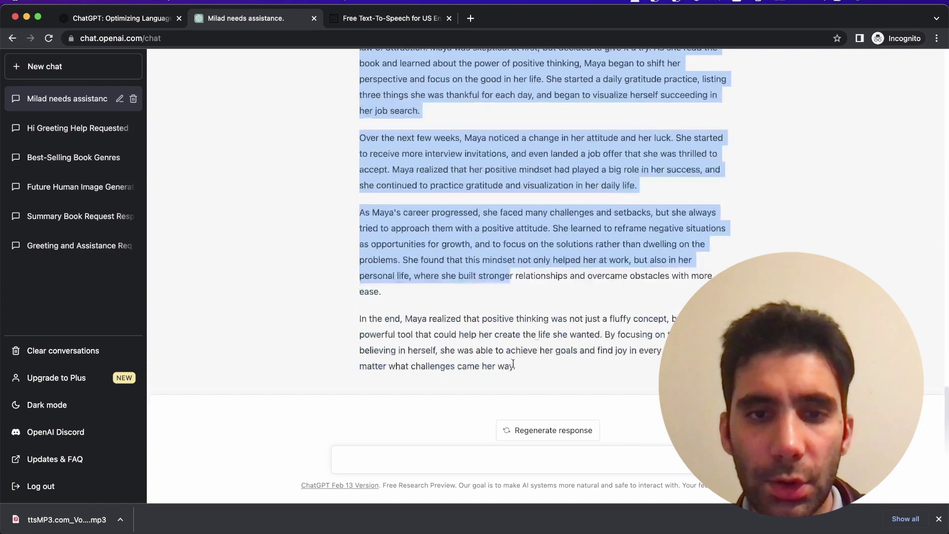
pyautogui.click(544, 369)
pyautogui.moveTo(525, 374); pyautogui.dragTo(533, 244)
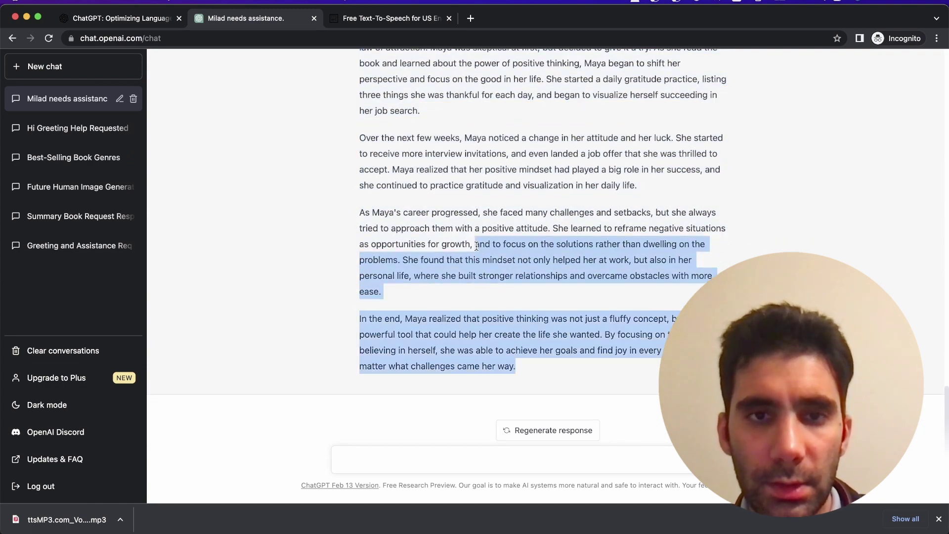
pyautogui.scroll(6, 468, 255)
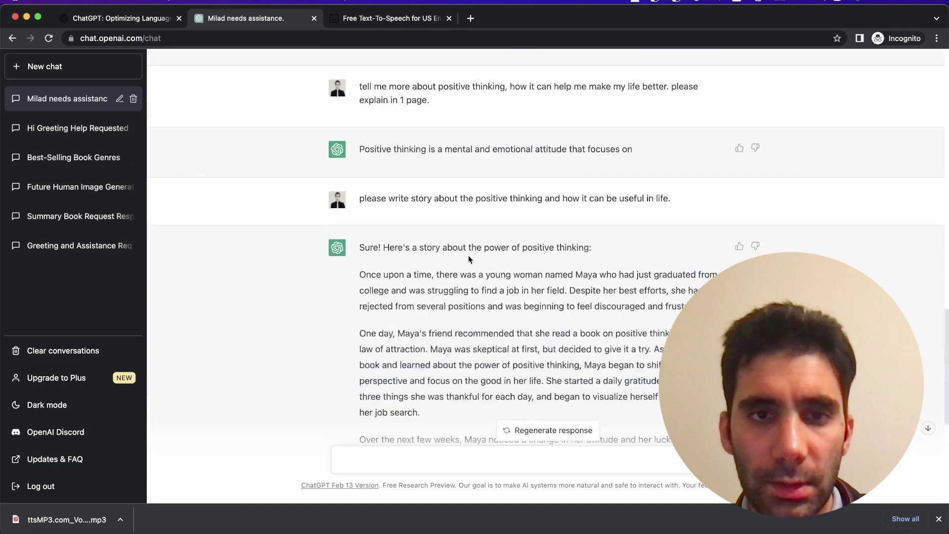
pyautogui.keyDown('shift'); pyautogui.click(431, 275); pyautogui.keyUp('shift')
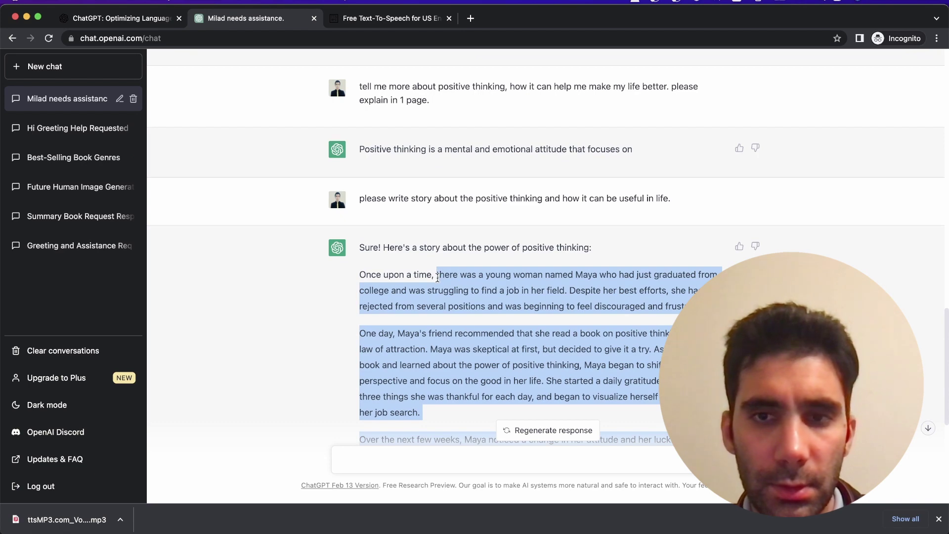
pyautogui.click(349, 19)
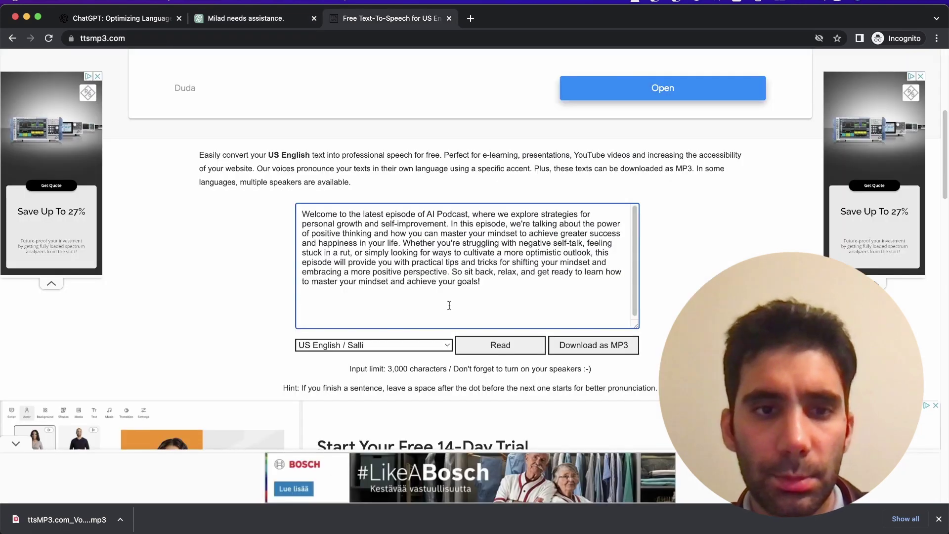
pyautogui.press('super+a')
pyautogui.press('super+v')
pyautogui.scroll(-5, 472, 309)
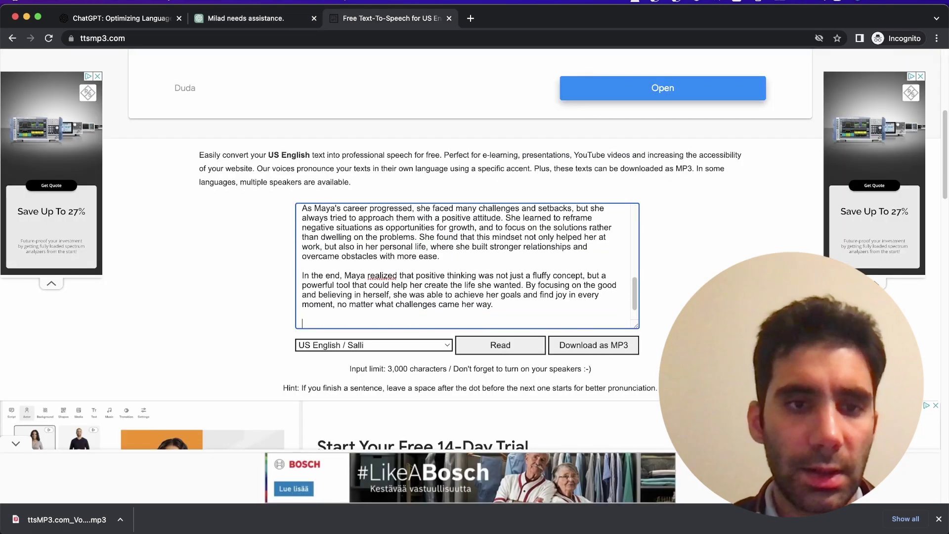
# Step: Paste the positive-thinking explanation after the story, filling the box to its 3,000-character limit
pyautogui.click(225, 26)
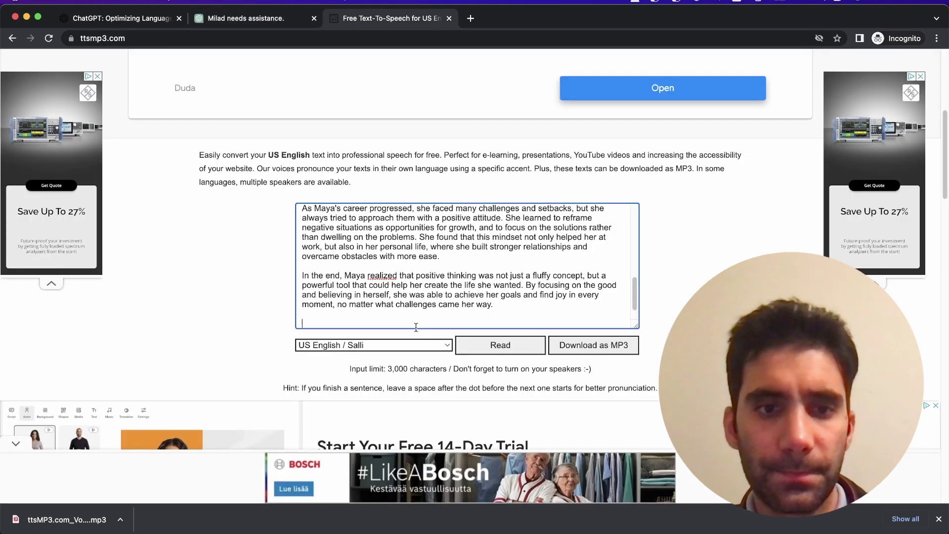
pyautogui.click(341, 18)
pyautogui.write('Positive thinking is a mindset that focuses on looking at the bright side of things and finding solutions to problems, rather than dwelling on the negatives. It involves actively choosing to see the good in situations, even when it may not be immediately apparent. By adopting a positive mindset, you can enjoy a range of benefits that can help you lead a happier, healthier, and more fulfilling life.  One of the primary benefits of positive thinking is that it can help reduce stress and improve your overall well-being. When you focus on positive thoughts, your b')
pyautogui.scroll(-2, 546, 272)
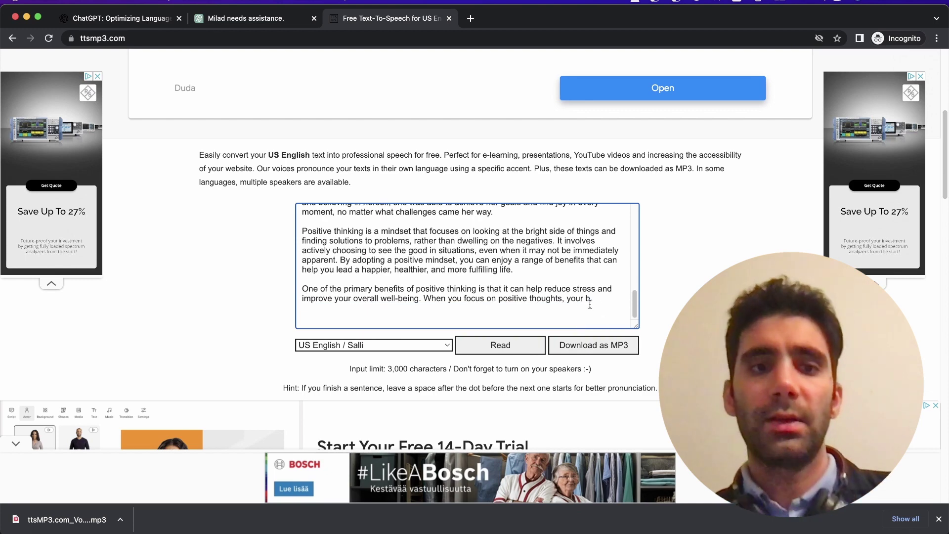
# Step: Delete the cut-off 'One of the primary benefits…' paragraph so the script ends 'more fulfilling life.'
pyautogui.scroll(2, 599, 308)
pyautogui.scroll(-5, 599, 308)
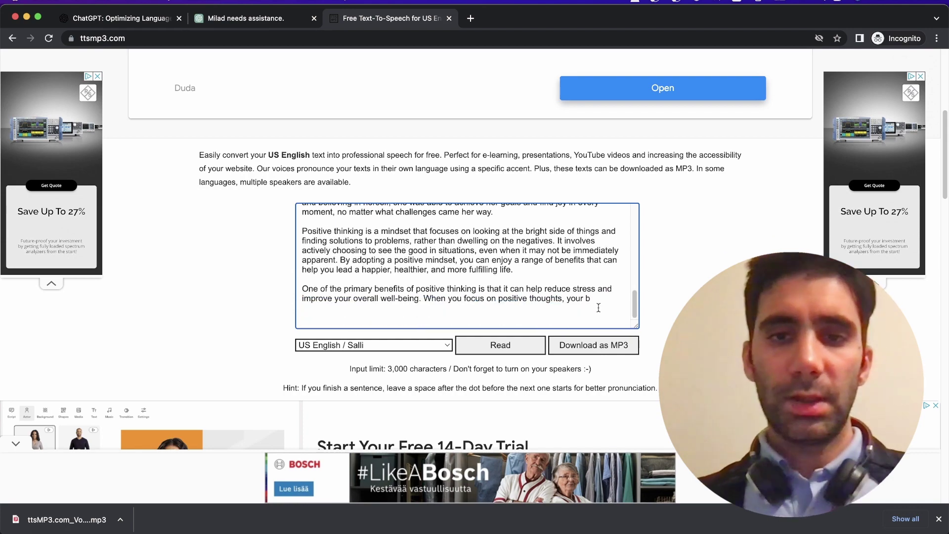
pyautogui.scroll(15, 599, 307)
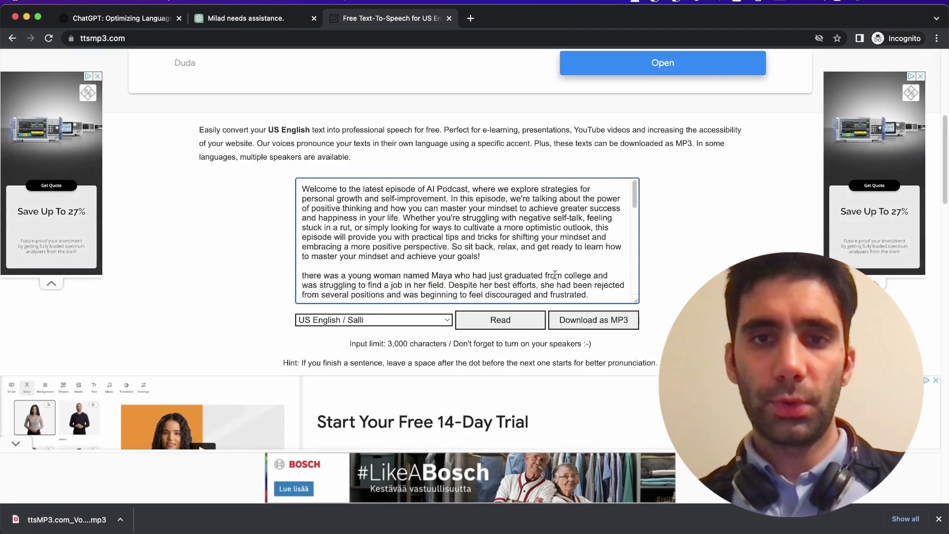
pyautogui.scroll(-10, 552, 243)
pyautogui.scroll(-10, 608, 315)
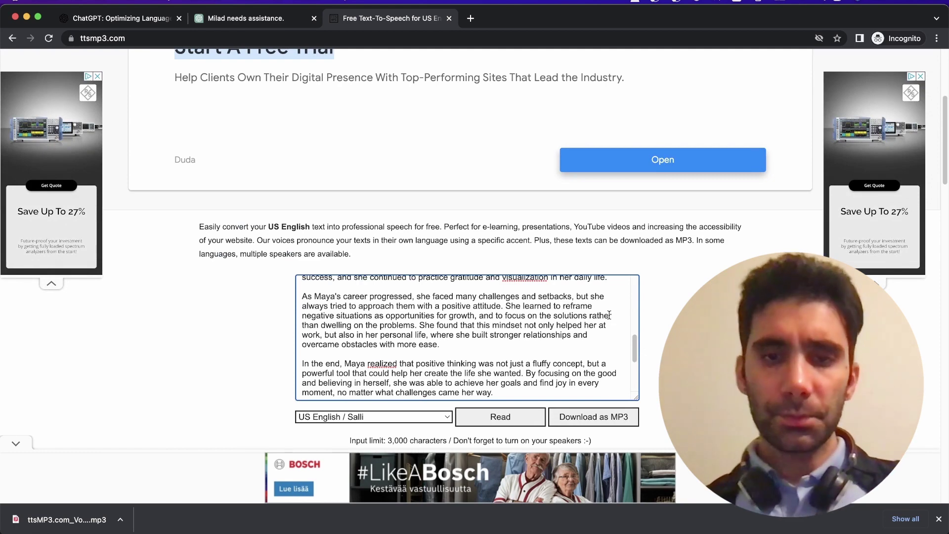
pyautogui.scroll(-5, 609, 314)
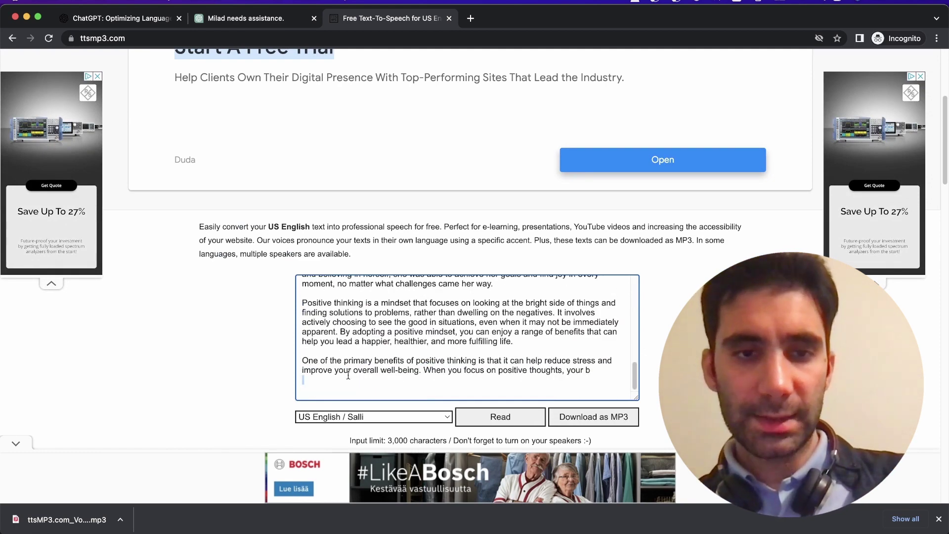
pyautogui.moveTo(610, 388); pyautogui.dragTo(289, 366)
pyautogui.press('BackSpace')
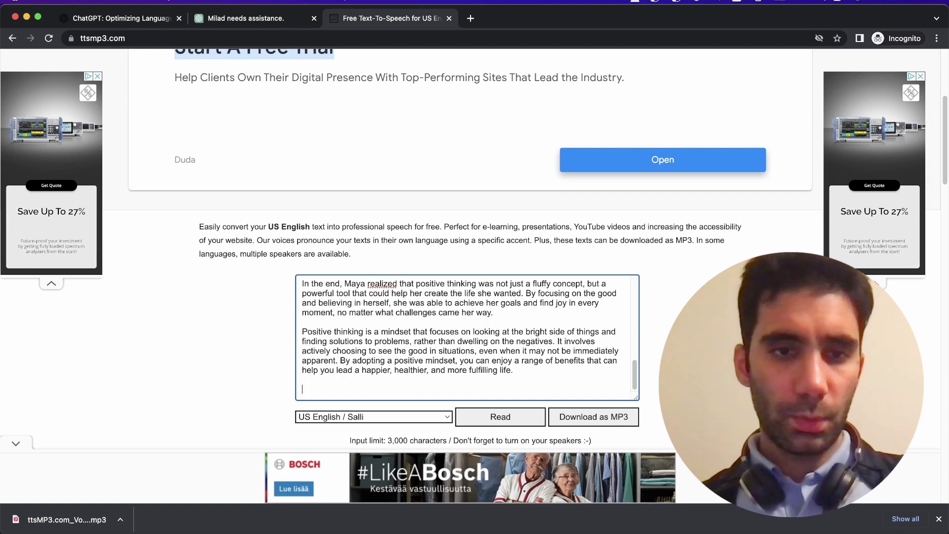
pyautogui.press('super+z')
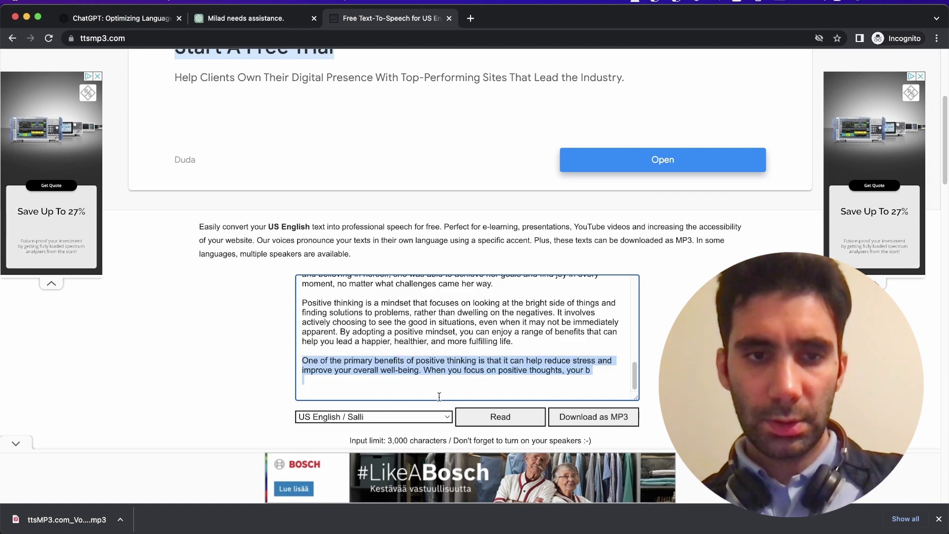
pyautogui.press('BackSpace')
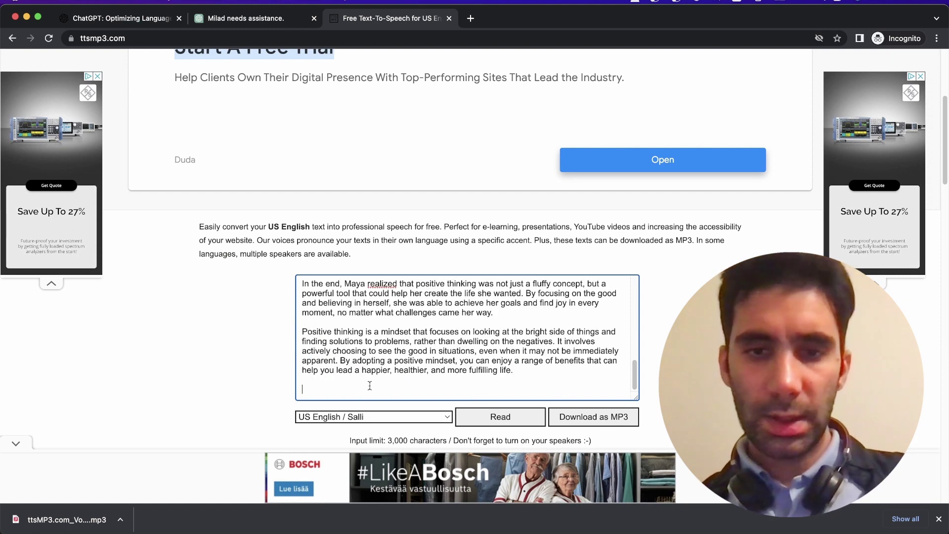
# Step: Attempt the MP3 download, dismiss the usage-limit alert, and review the 5,00 € / 99,00 € premium options
pyautogui.click(606, 421)
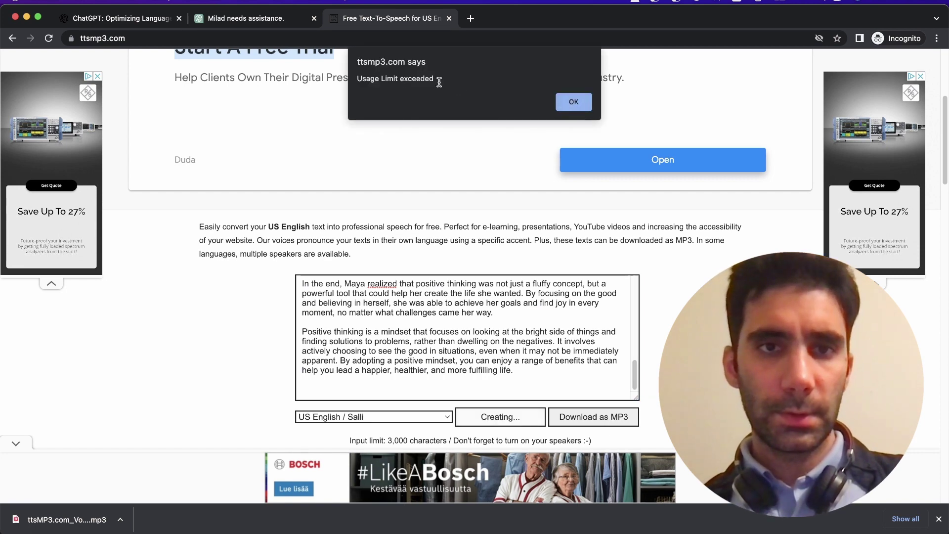
pyautogui.click(588, 105)
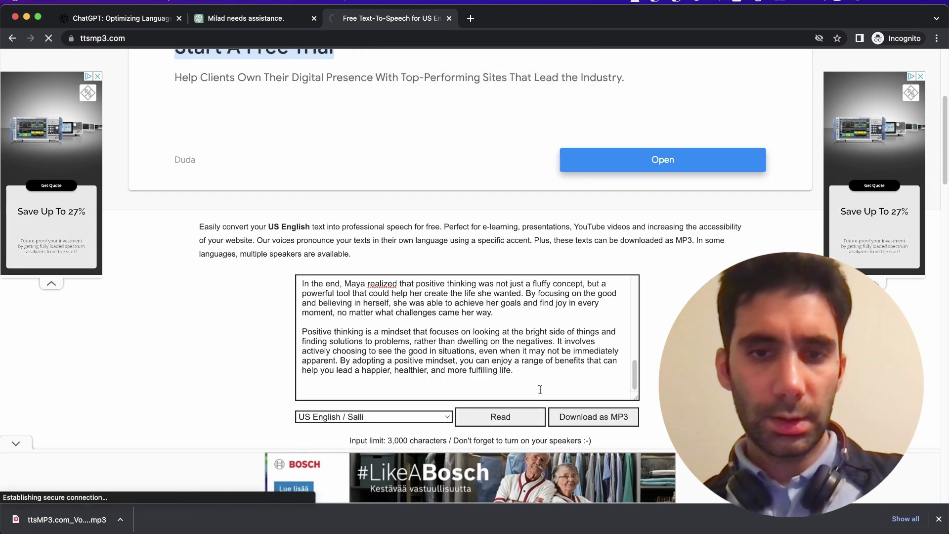
pyautogui.scroll(-10, 605, 416)
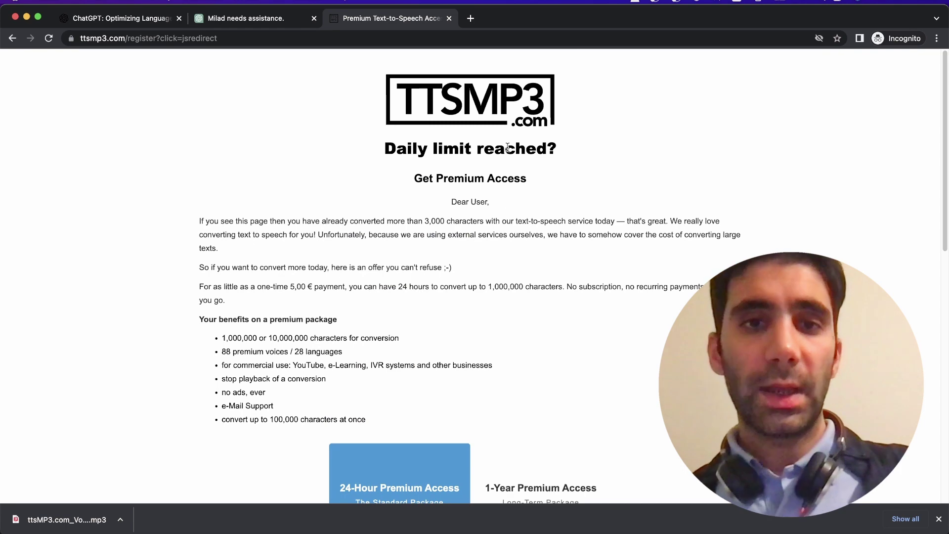
pyautogui.scroll(-2, 526, 129)
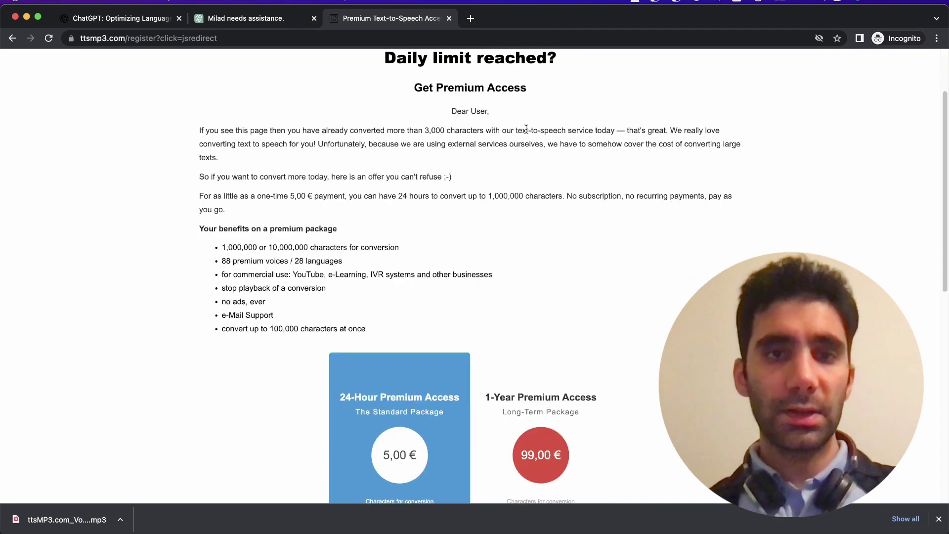
pyautogui.scroll(-7, 556, 207)
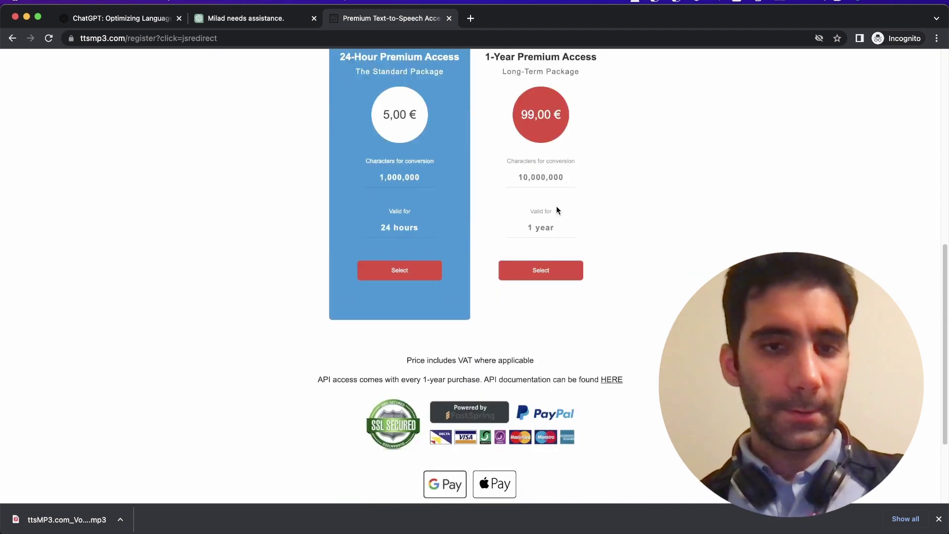
pyautogui.scroll(4, 638, 396)
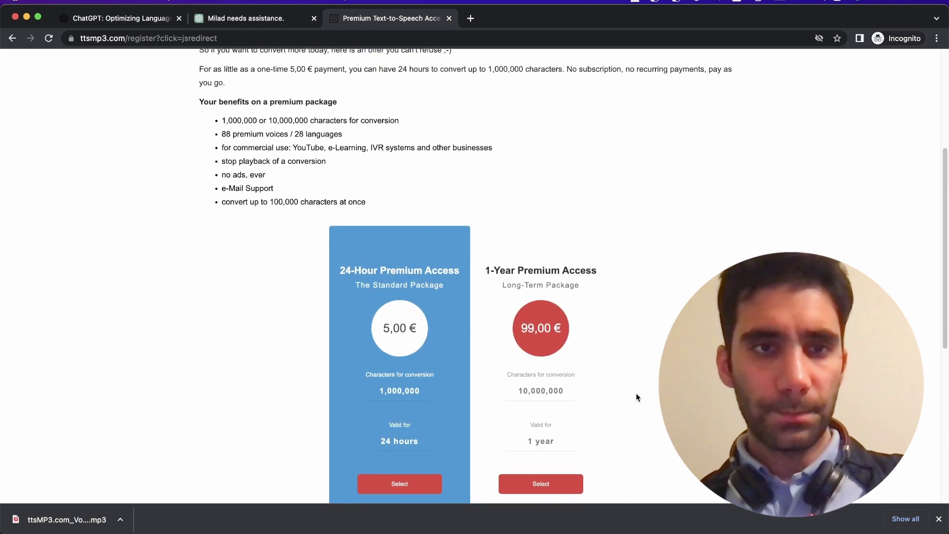
pyautogui.scroll(5, 633, 390)
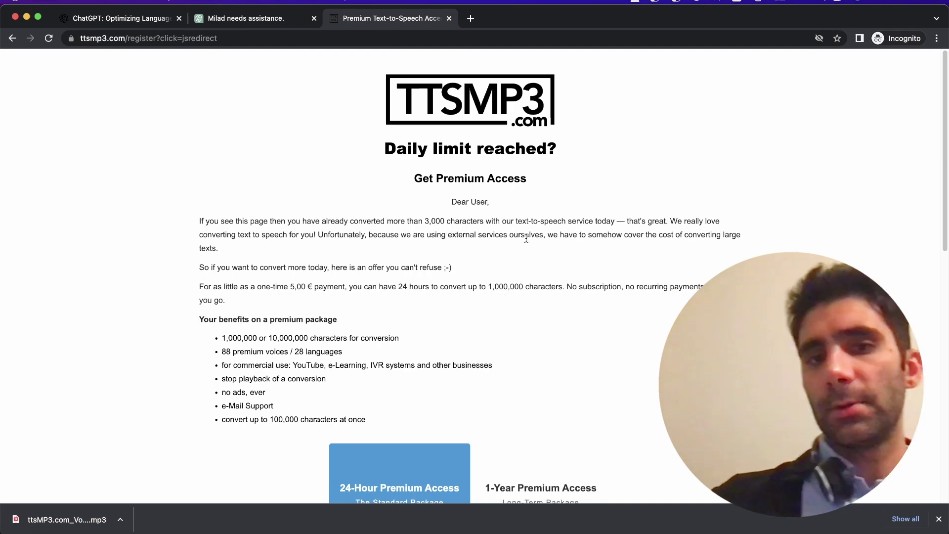
pyautogui.scroll(-10, 538, 262)
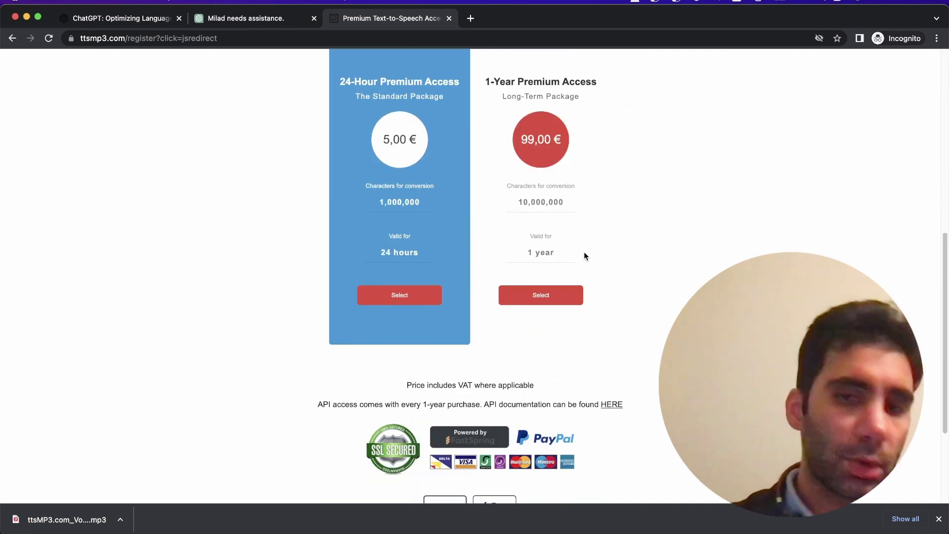
pyautogui.scroll(5, 603, 266)
pyautogui.scroll(-5, 548, 276)
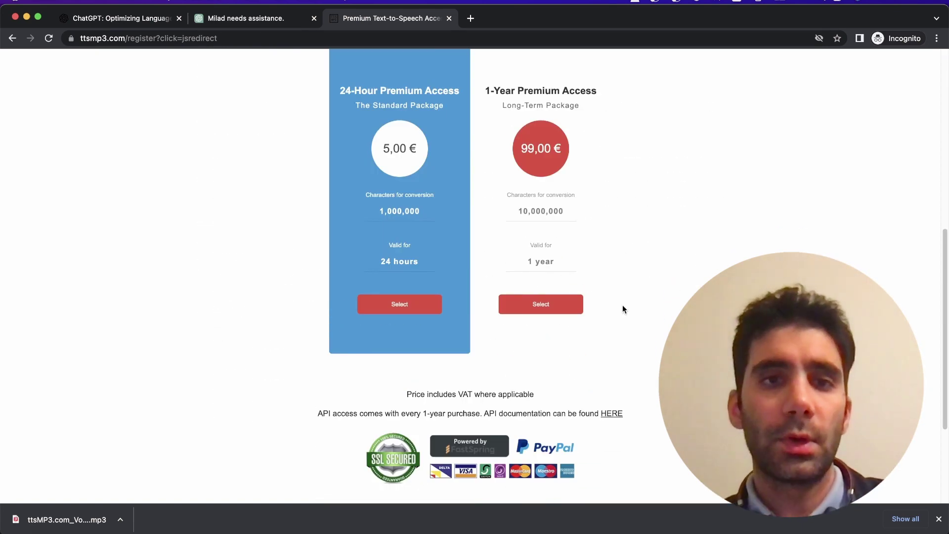
pyautogui.scroll(-3, 621, 305)
pyautogui.scroll(7, 622, 305)
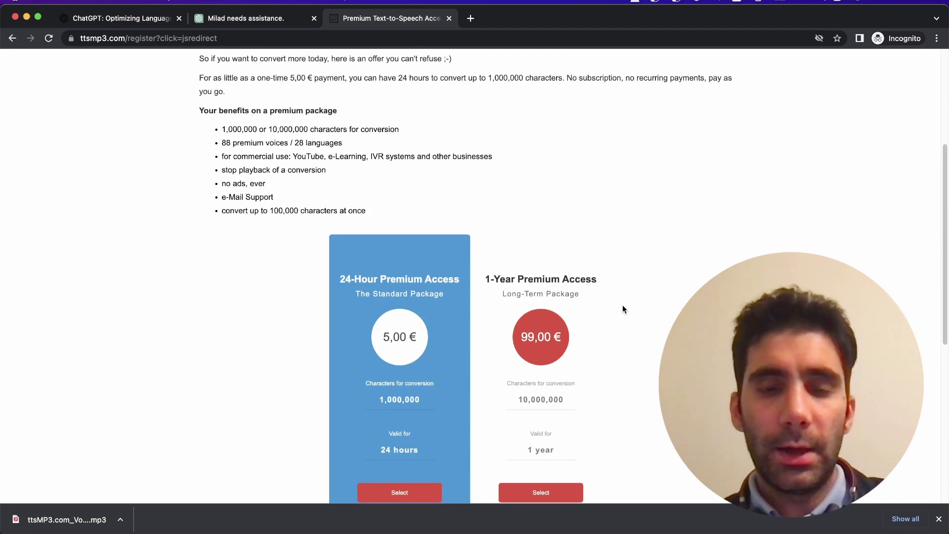
pyautogui.scroll(4, 622, 309)
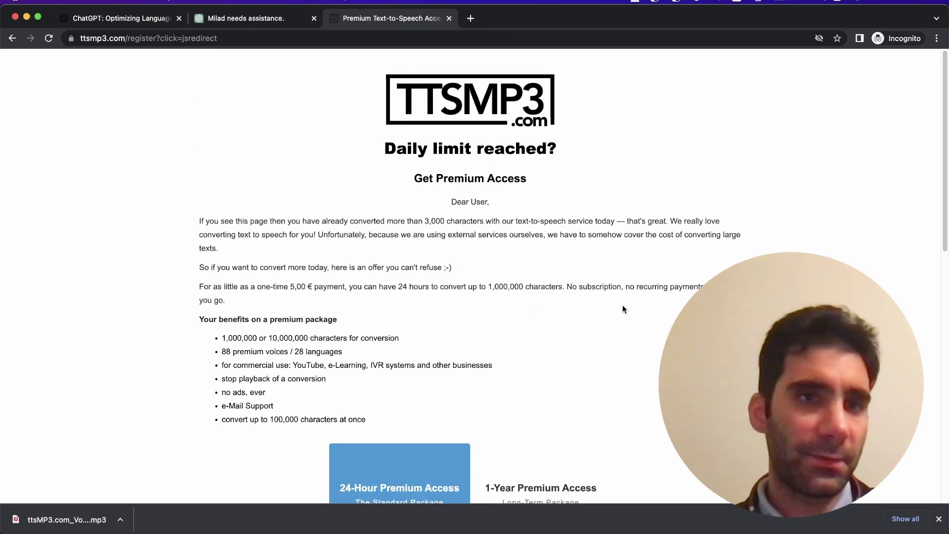
# Step: Load the TTSMP3 address in a new incognito window with the 'register?click=jsredirect' path removed
pyautogui.click(363, 34)
pyautogui.press('super+c')
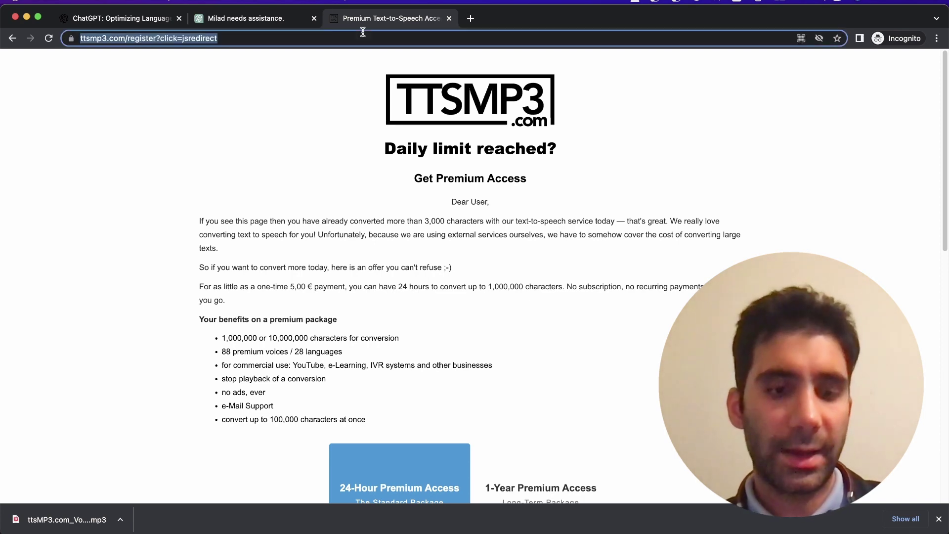
pyautogui.click(937, 38)
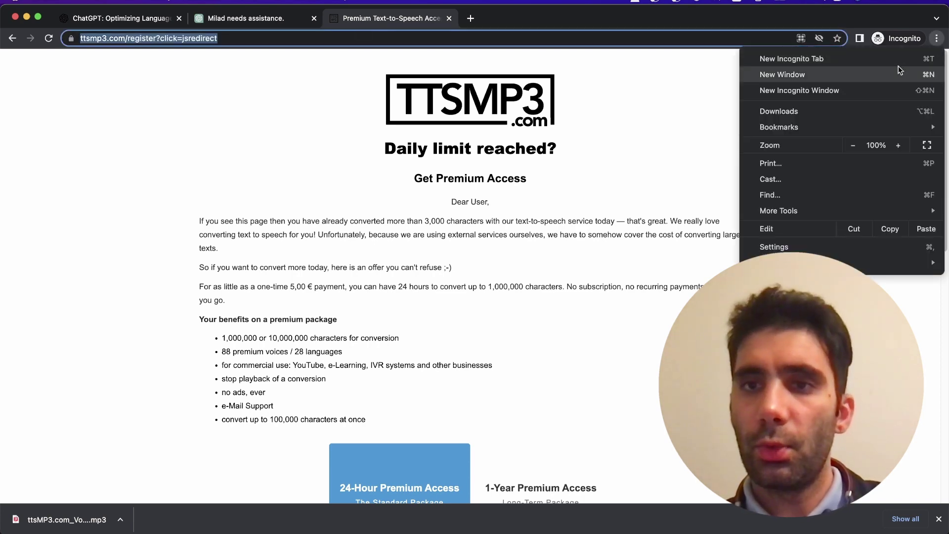
pyautogui.click(874, 90)
pyautogui.press('super+v')
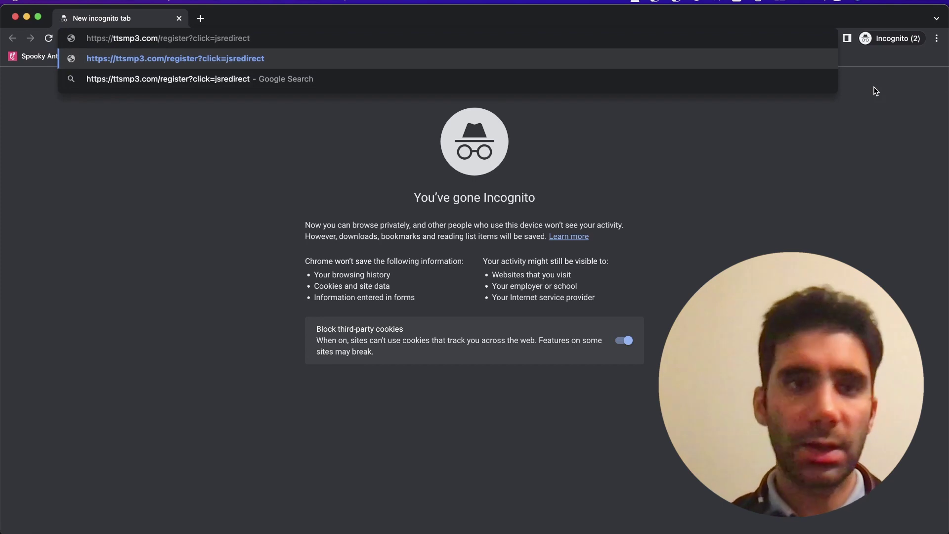
pyautogui.press('Return')
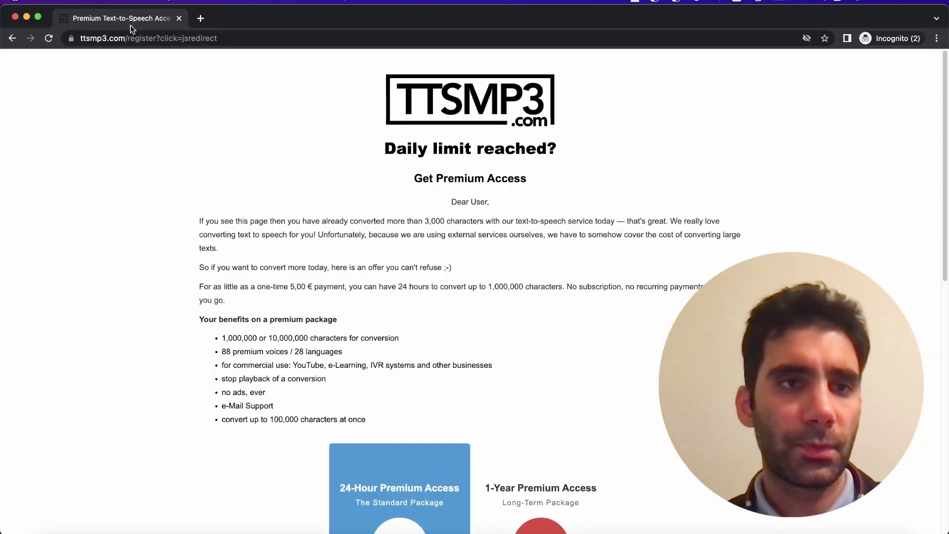
pyautogui.moveTo(130, 38); pyautogui.dragTo(387, 37)
pyautogui.press('BackSpace')
pyautogui.press('Return')
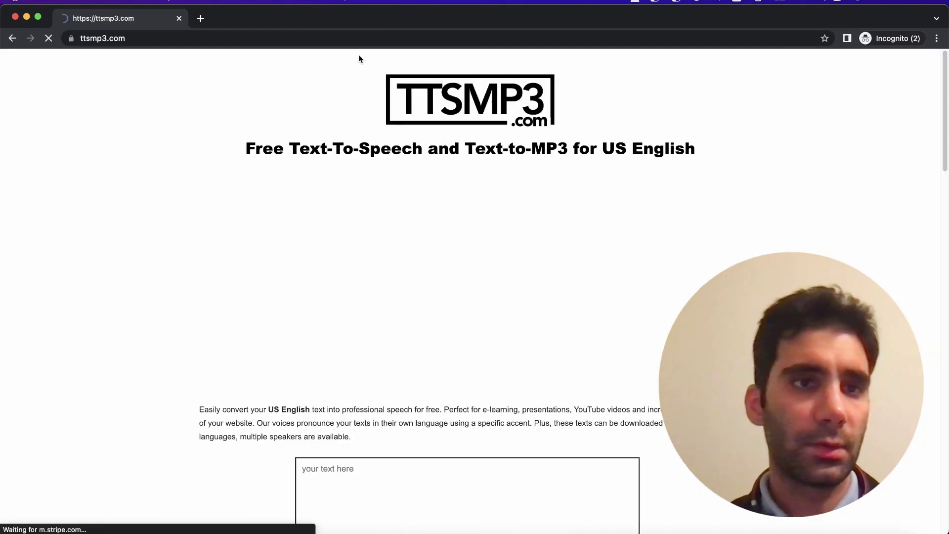
pyautogui.scroll(-4, 429, 289)
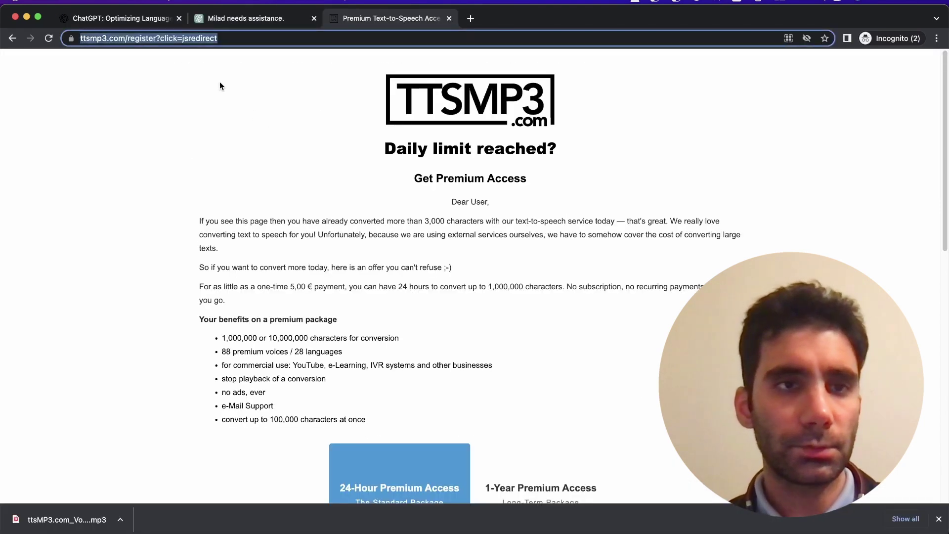
# Step: Check the ChatGPT conversation, then return to the TTSMP3 page
pyautogui.click(223, 23)
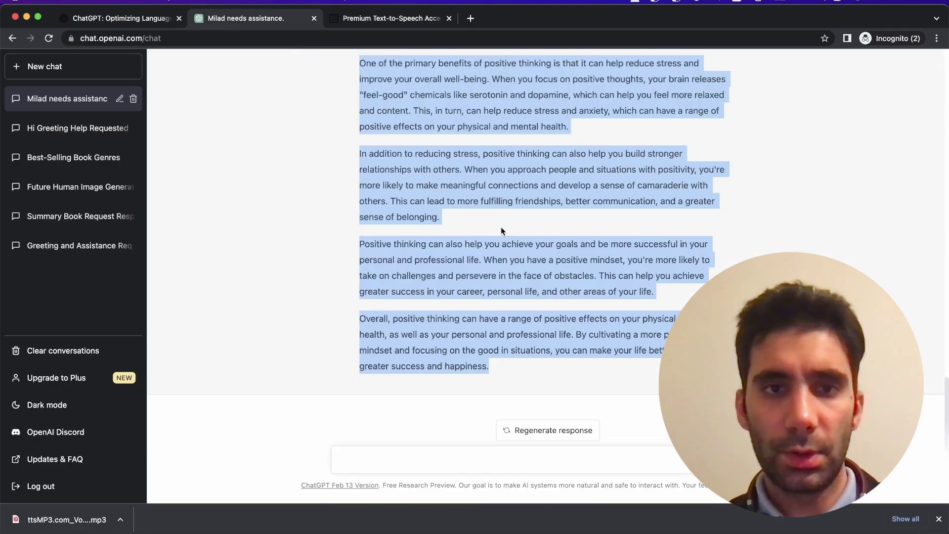
pyautogui.scroll(5, 500, 230)
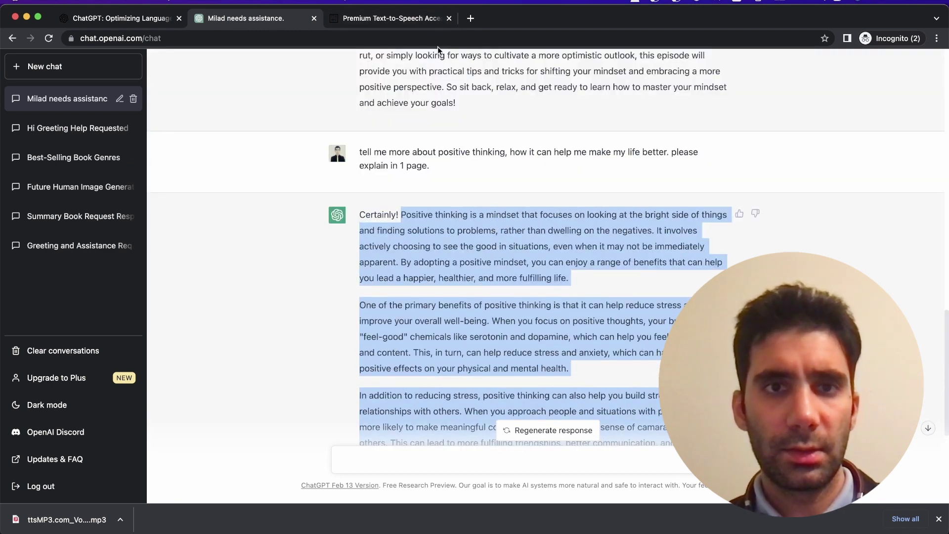
pyautogui.click(416, 25)
pyautogui.scroll(-1, 389, 51)
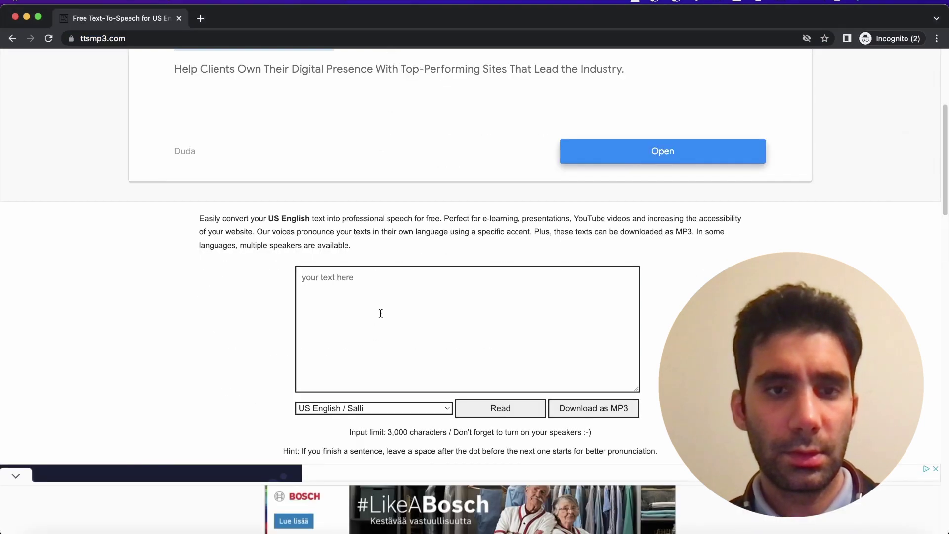
# Step: Paste the positive-thinking essay into the TTSMP3 box and download it as MP3
pyautogui.click(380, 313)
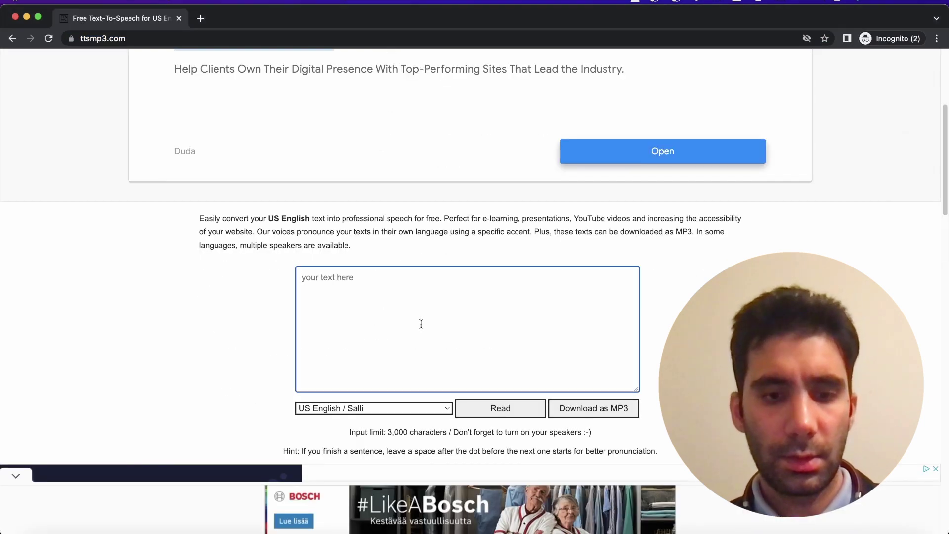
pyautogui.press('super+v')
pyautogui.click(619, 411)
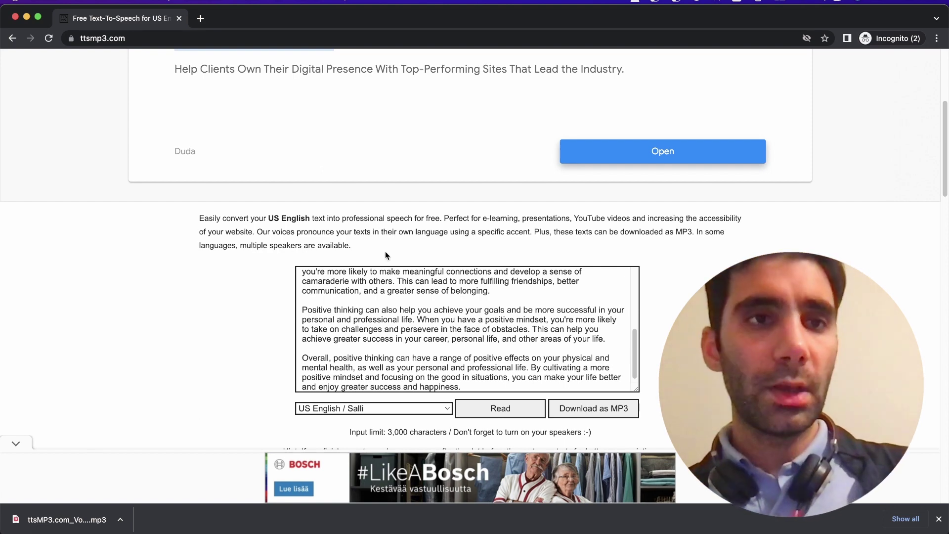
pyautogui.scroll(-7, 515, 250)
pyautogui.scroll(7, 514, 250)
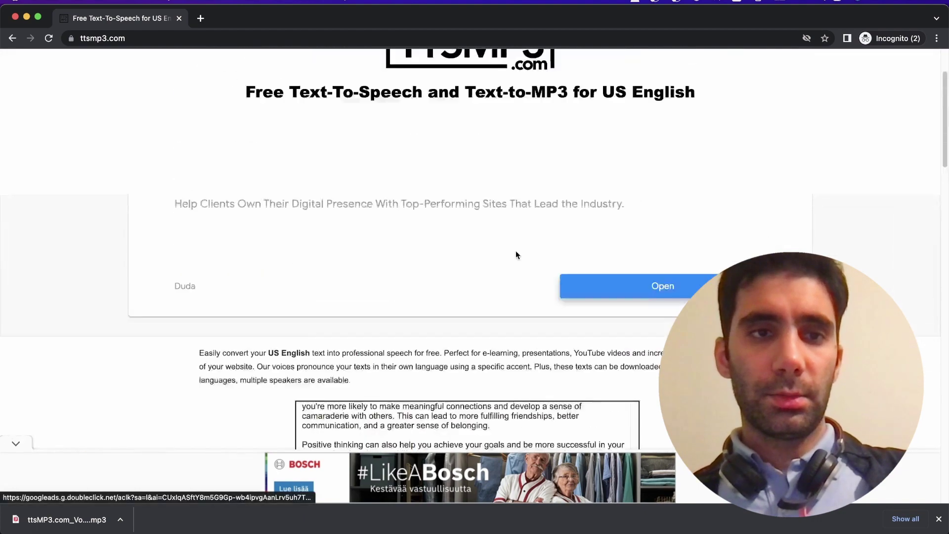
pyautogui.scroll(-6, 515, 251)
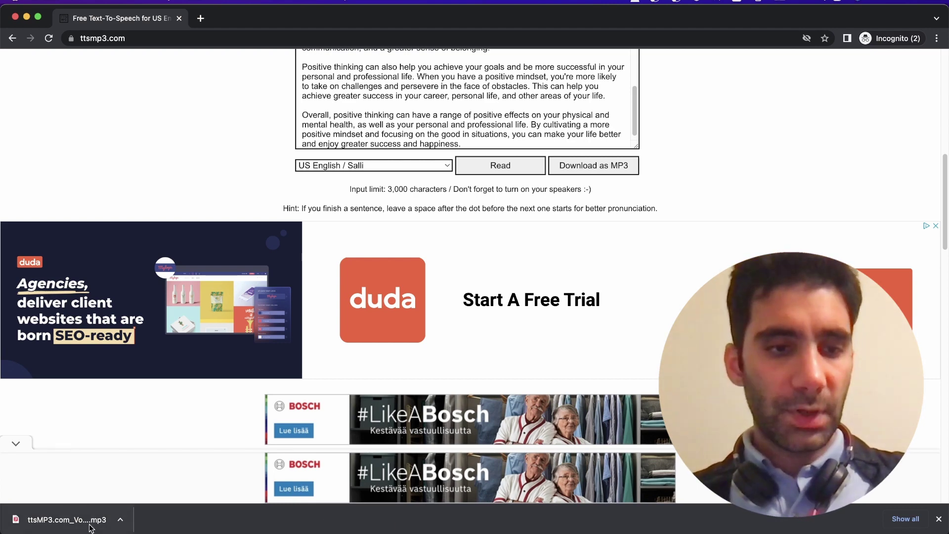
# Step: Drag the downloaded MP3 from Chrome's download bar onto DaVinci Resolve's Timeline 1 audio track
pyautogui.moveTo(94, 525); pyautogui.dragTo(790, 490)
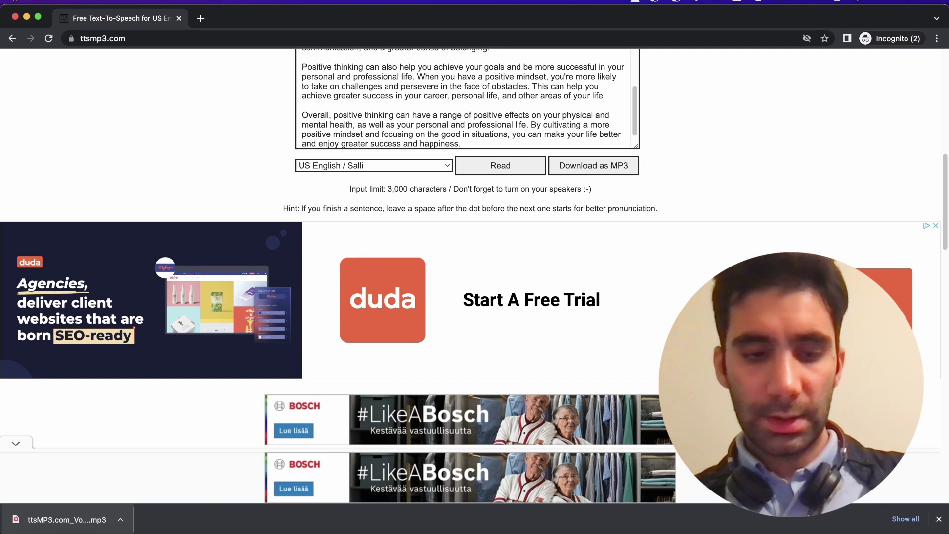
pyautogui.press('super+Tab')
pyautogui.moveTo(790, 490); pyautogui.dragTo(398, 444)
# Step: Move the TTSMP3 voice clip to the start of A1 and preview about four seconds
pyautogui.moveTo(455, 486); pyautogui.dragTo(419, 486)
pyautogui.click(463, 322)
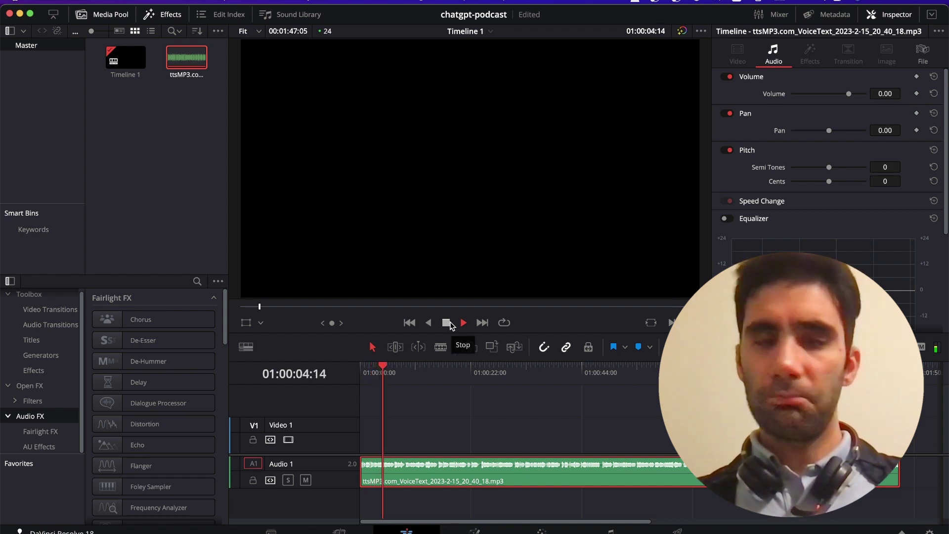
pyautogui.click(450, 324)
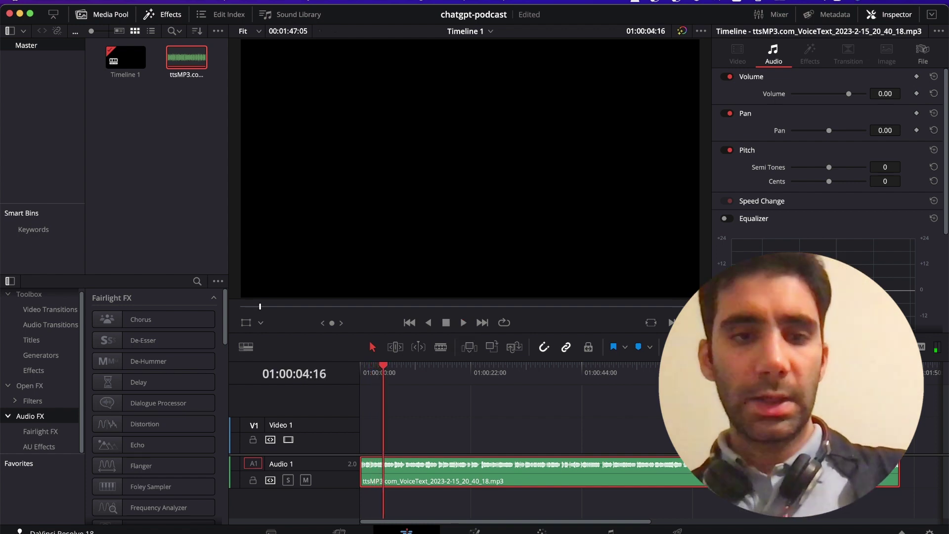